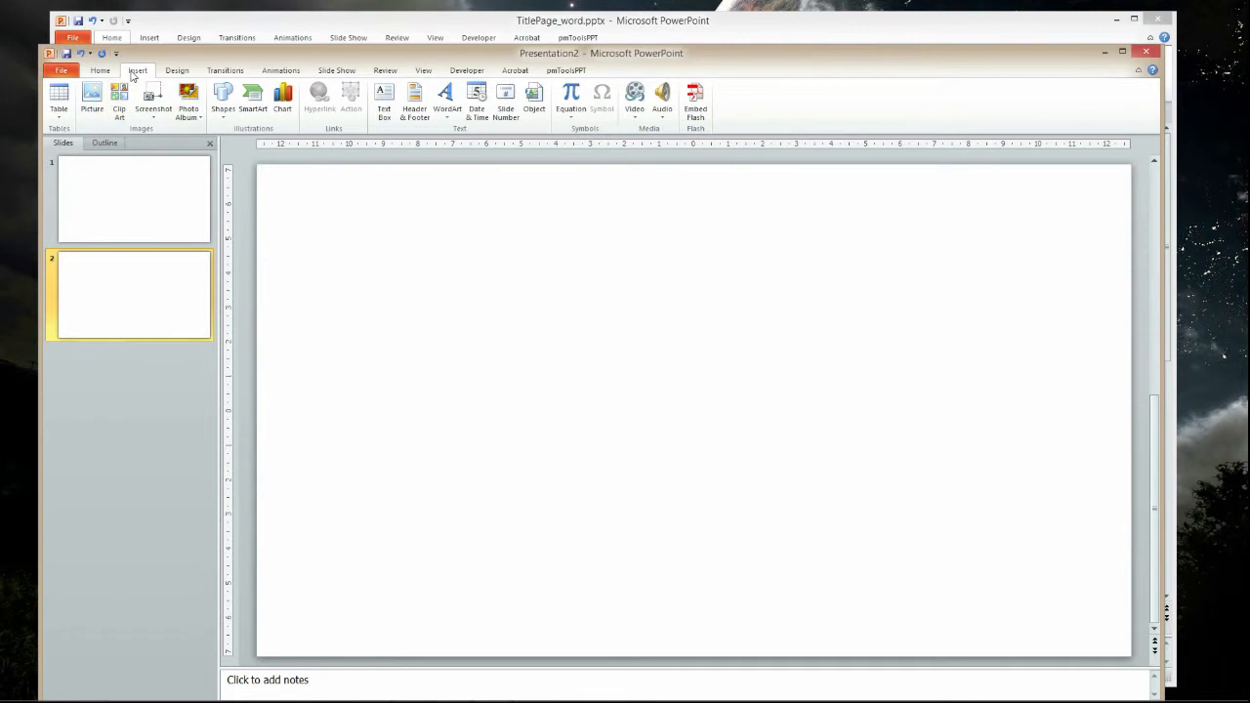
# Insert a text box in the upper-left area of slide 2 containing "This is a text box"
pyautogui.click(381, 117)
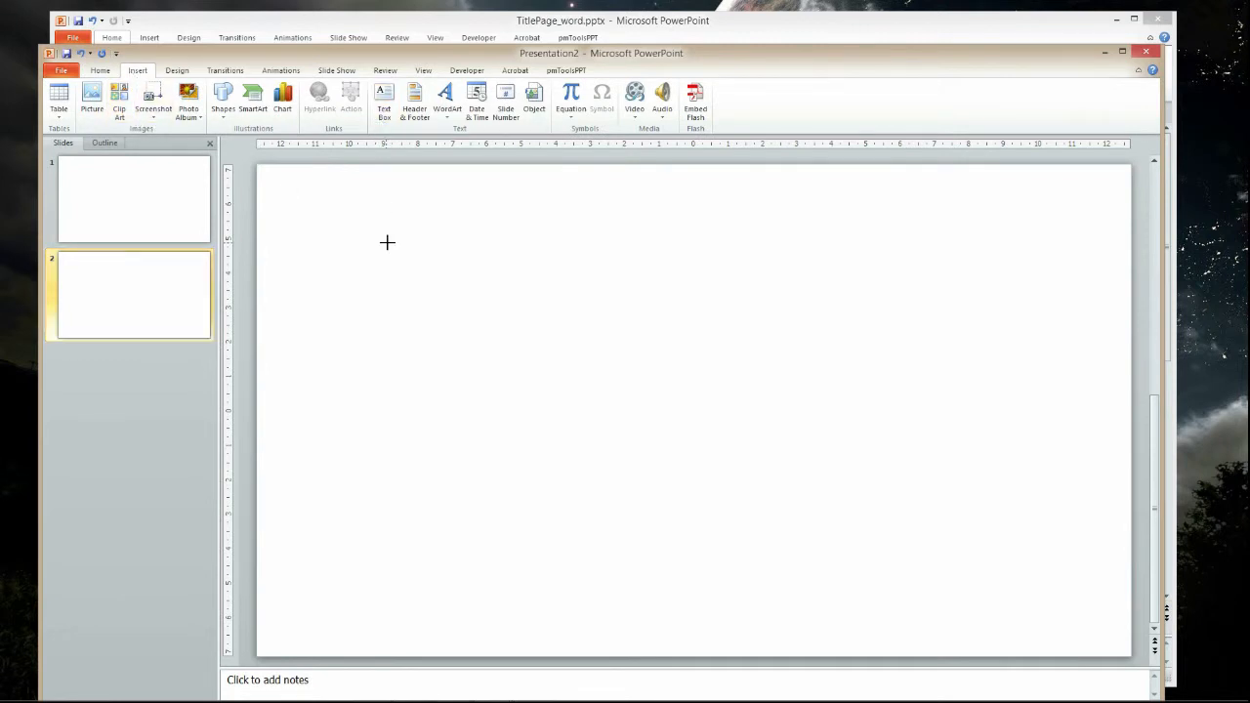
pyautogui.click(384, 244)
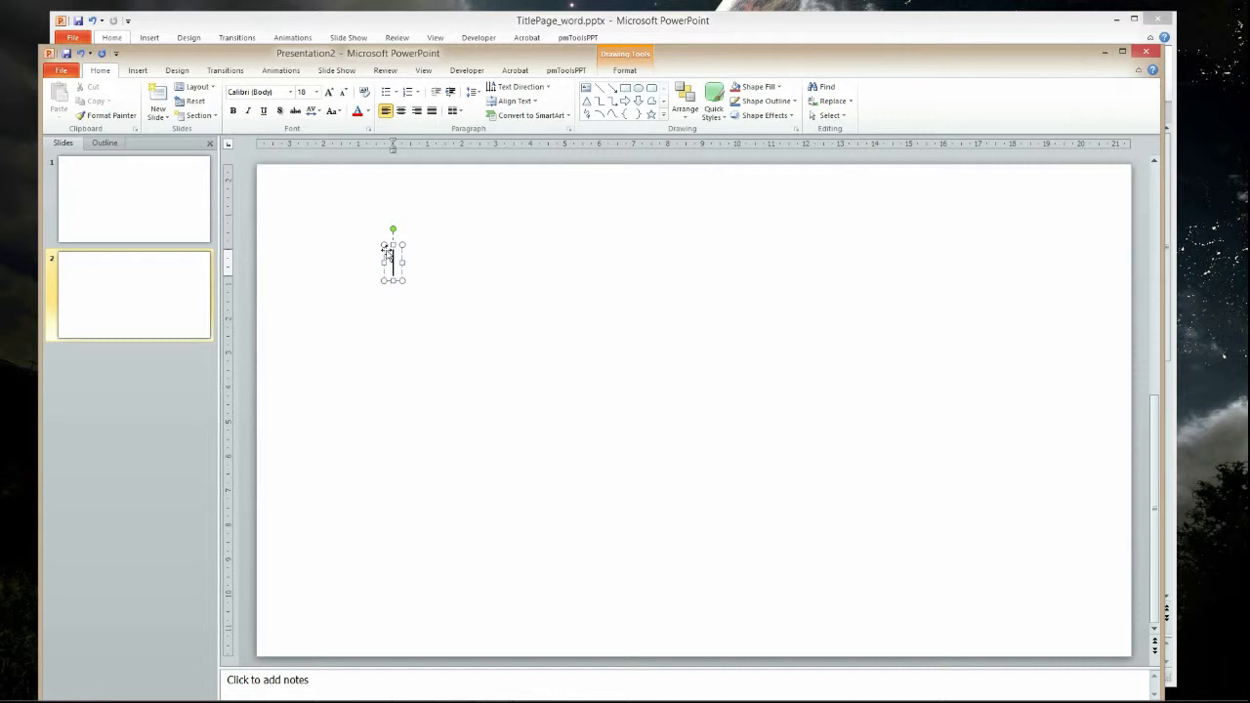
pyautogui.write('This is a text ')
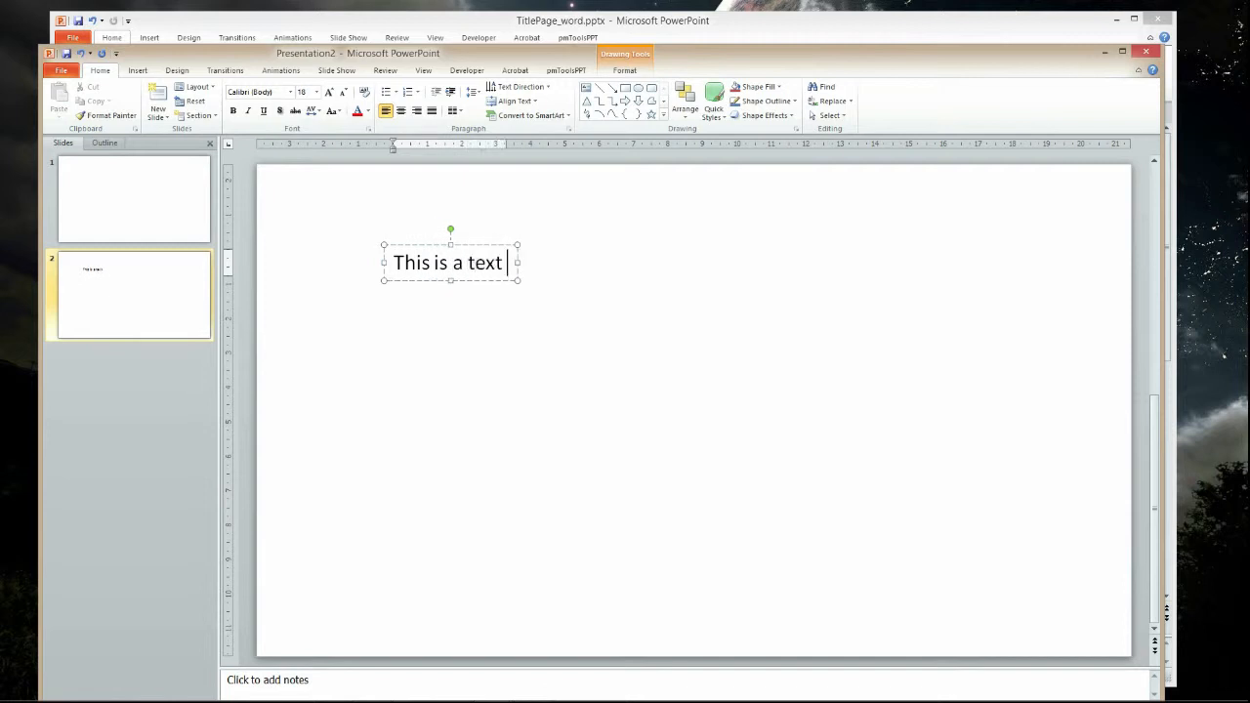
pyautogui.write('box')
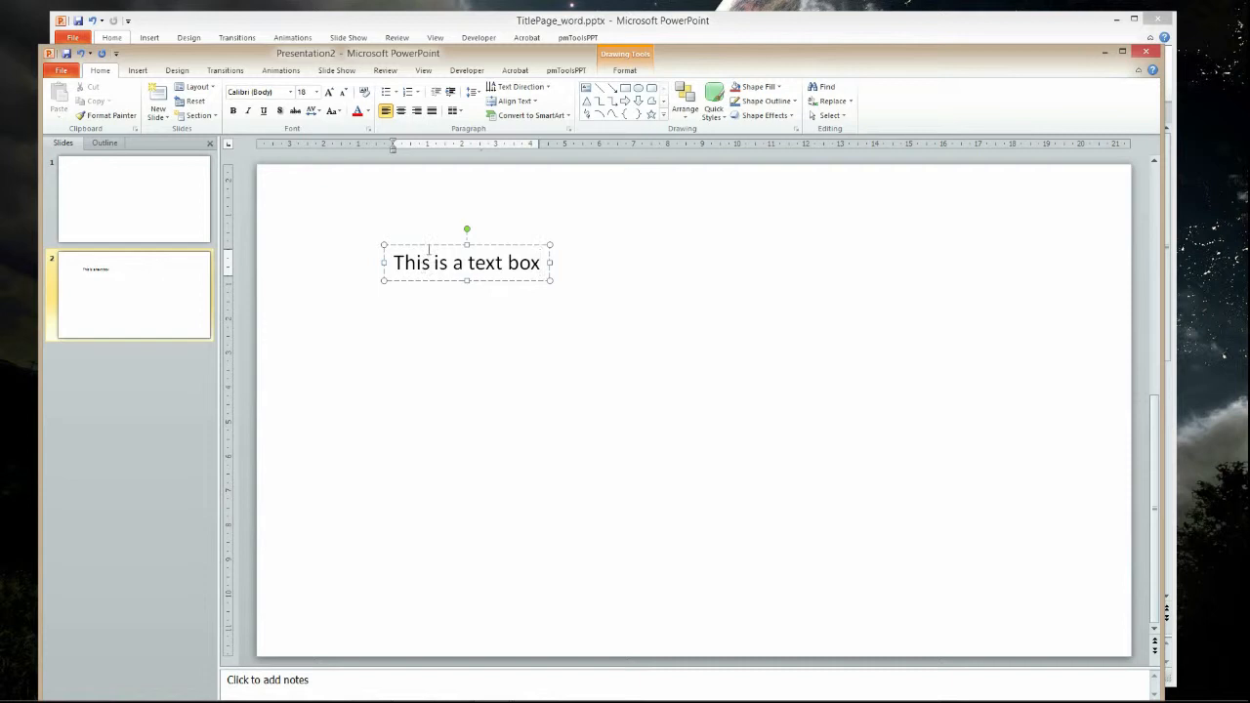
pyautogui.click(430, 246)
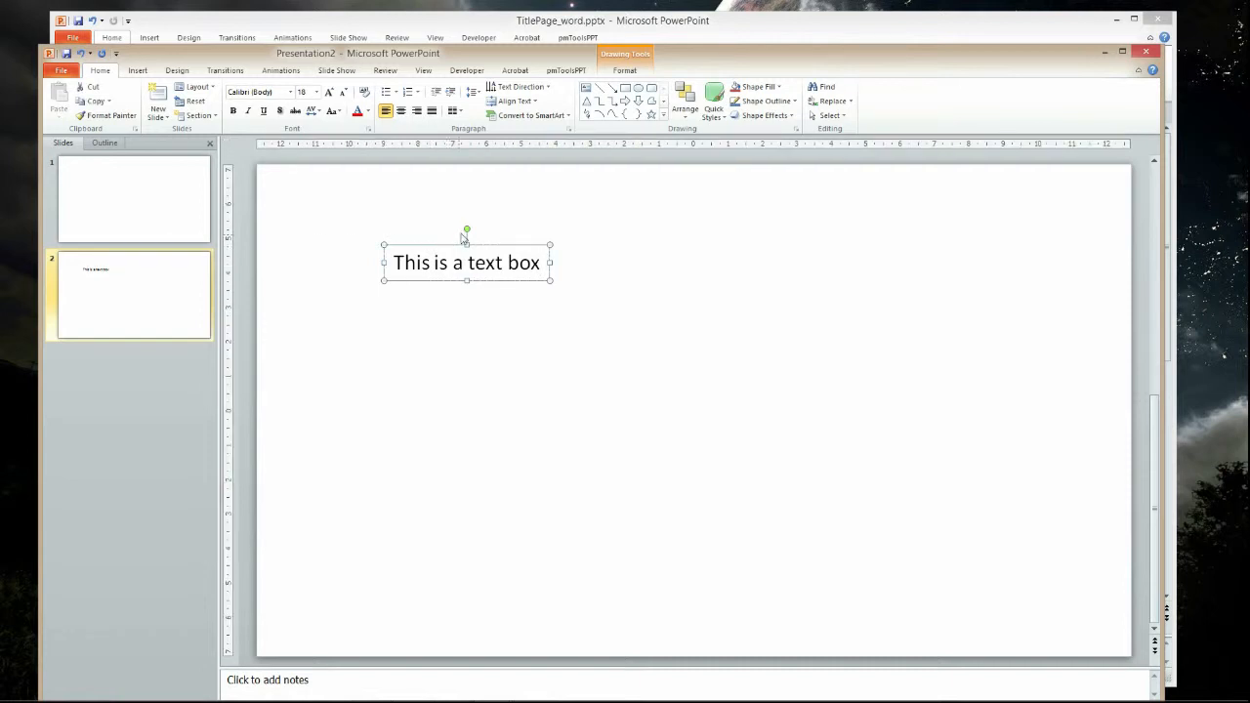
pyautogui.click(455, 224)
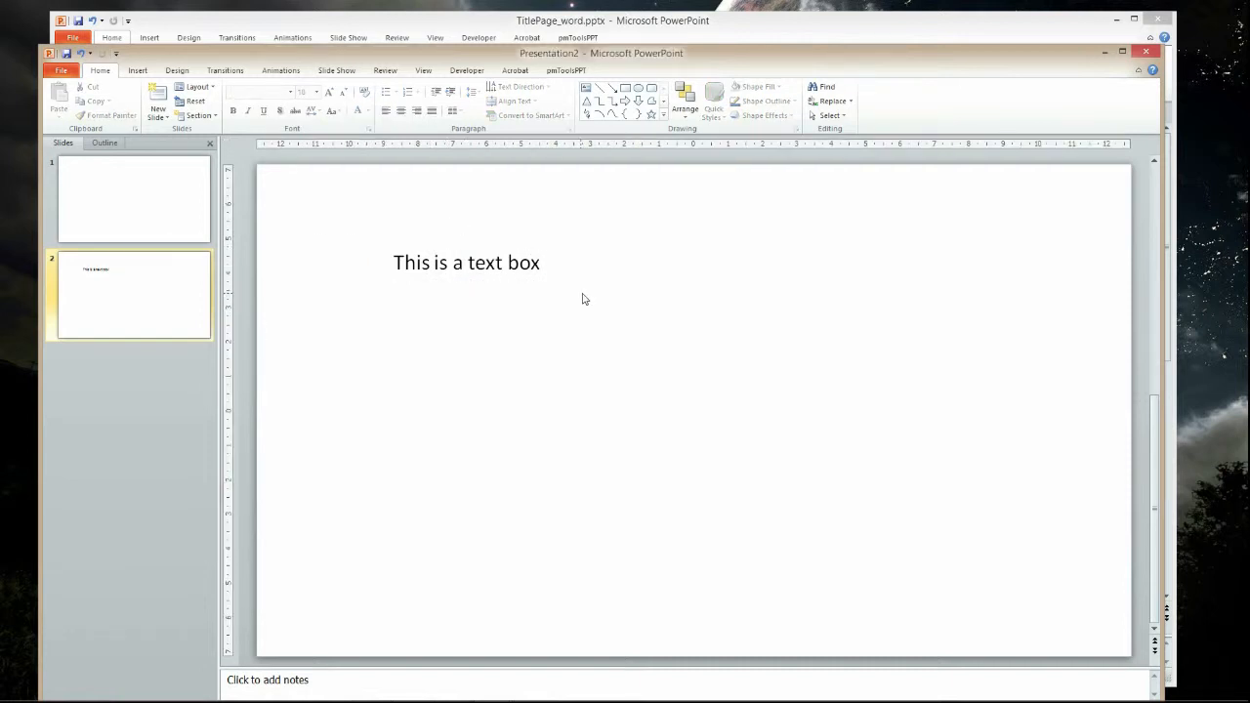
# Apply a solid light yellow fill to the text box through its Format Shape settings
pyautogui.click(520, 269)
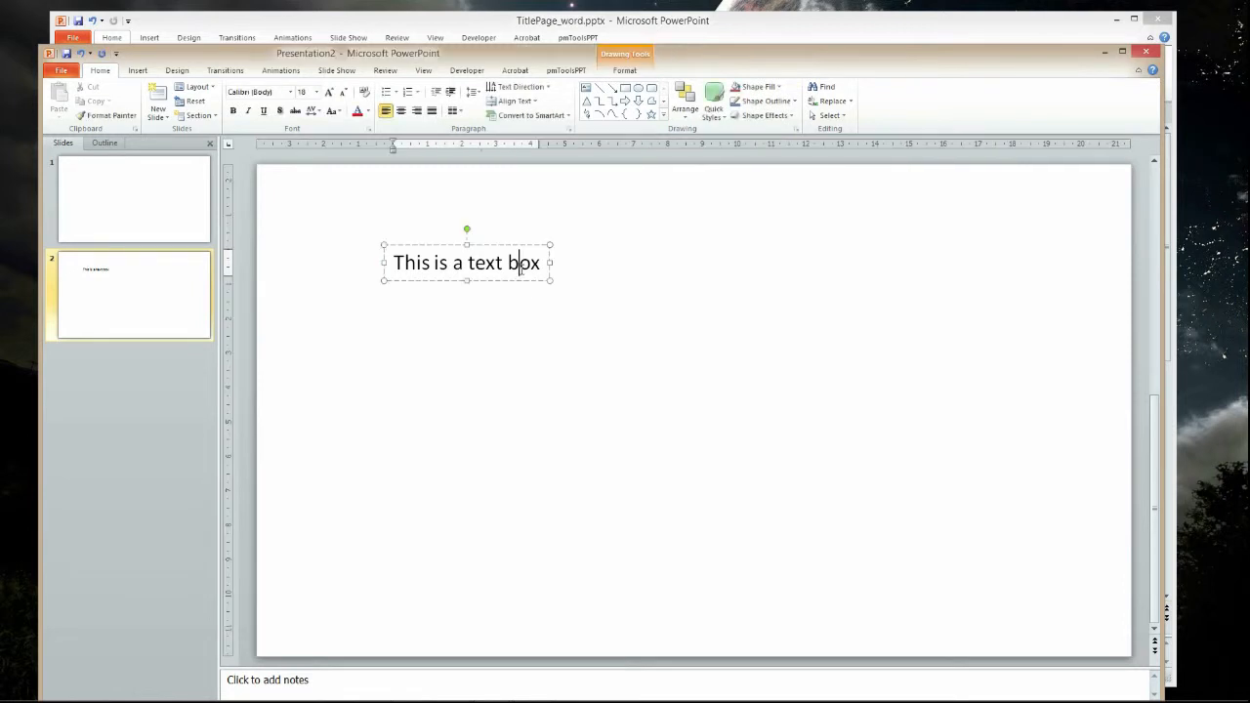
pyautogui.click(506, 245)
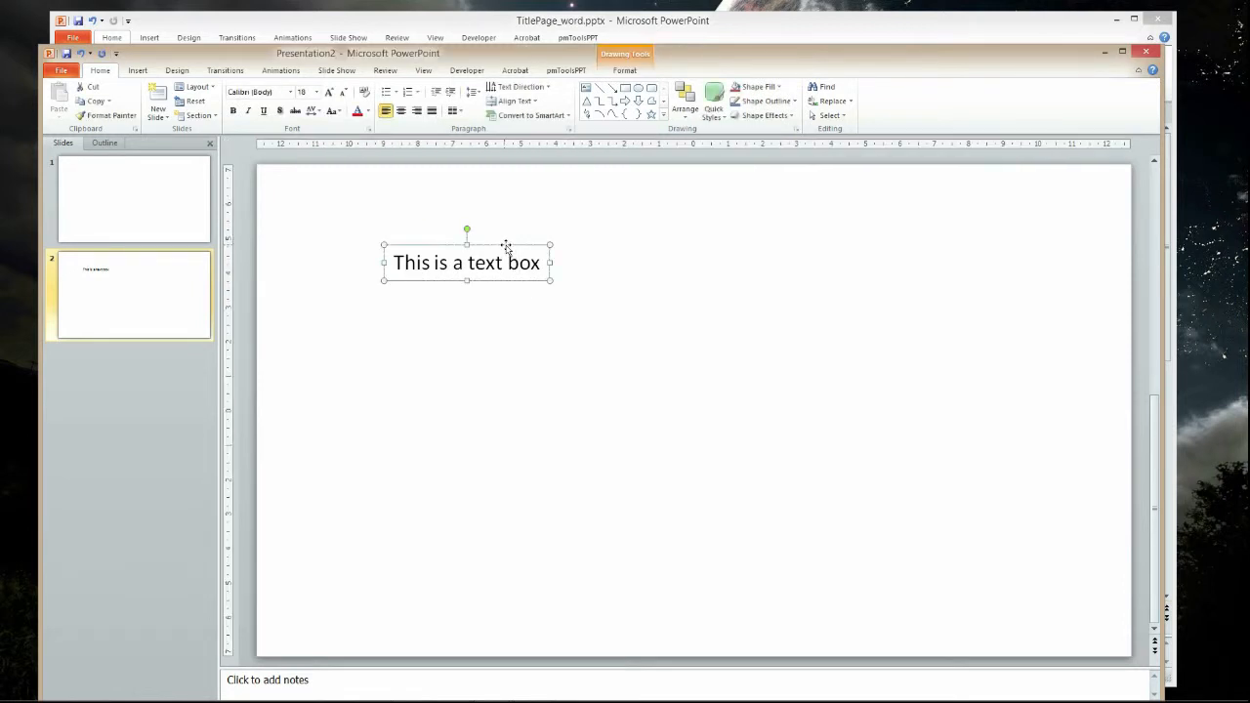
pyautogui.rightClick(506, 247)
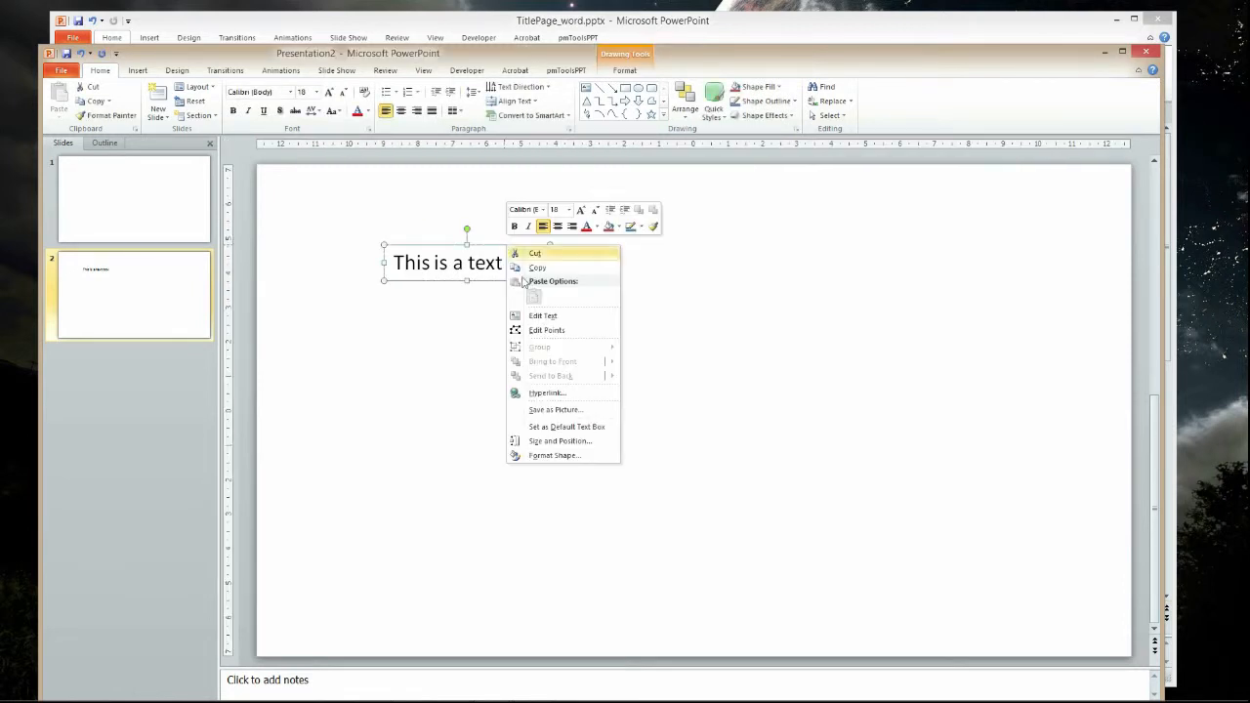
pyautogui.click(537, 457)
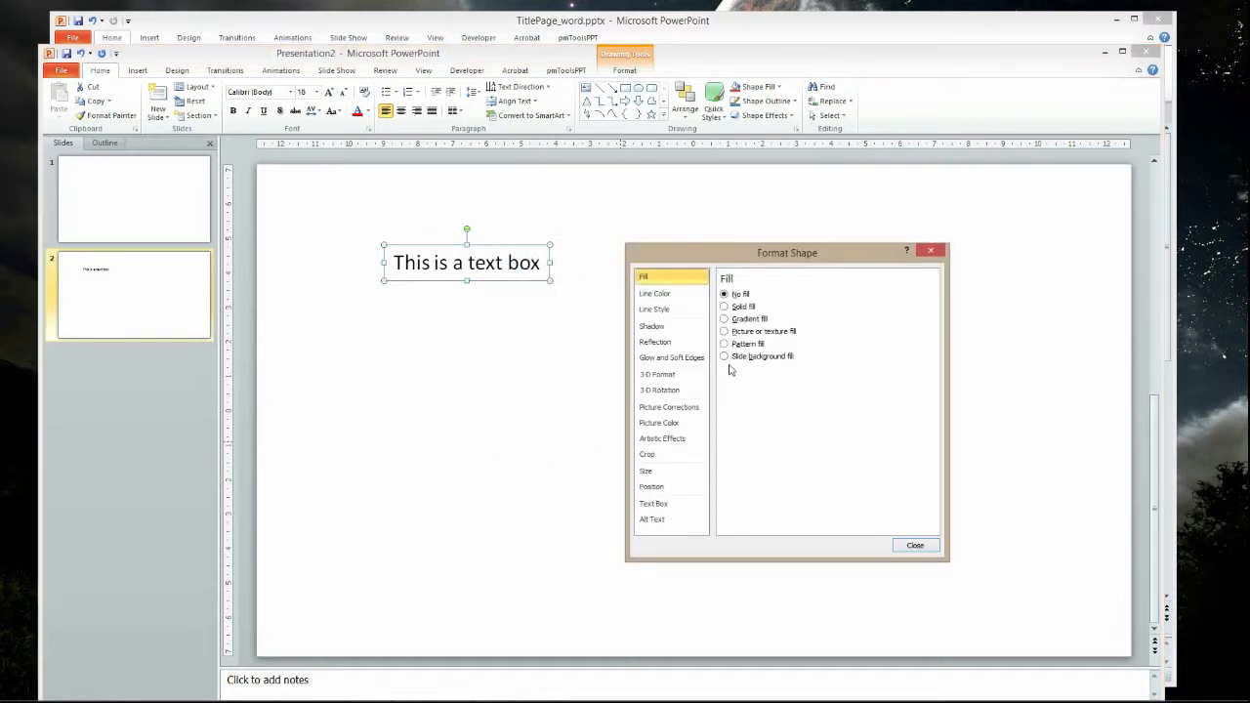
pyautogui.click(724, 308)
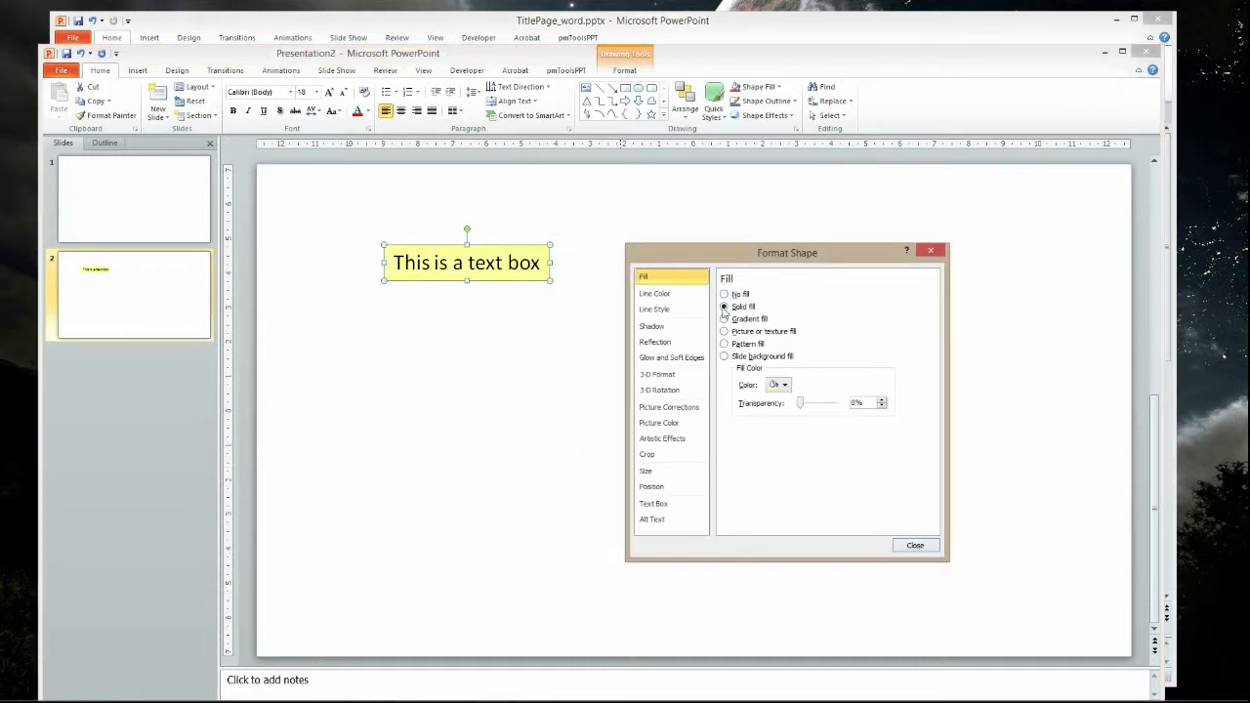
# Try a light blue from the additional standard colors as the text box's fill
pyautogui.click(785, 385)
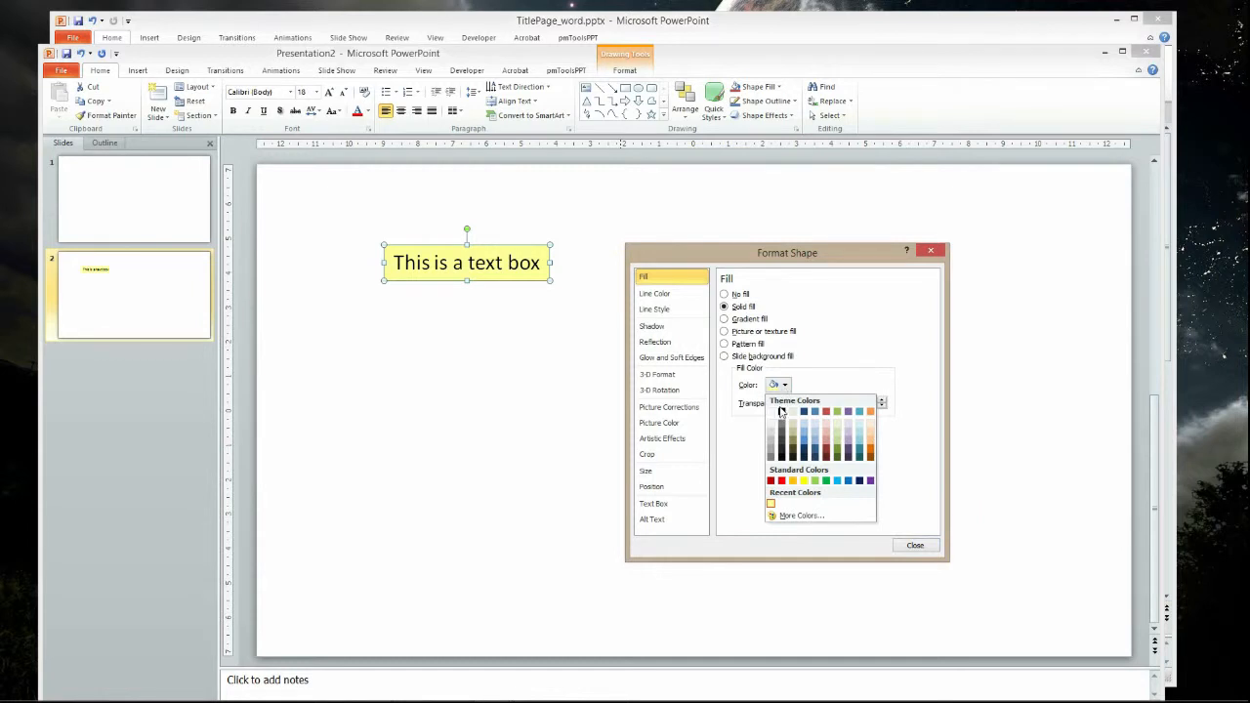
pyautogui.click(802, 518)
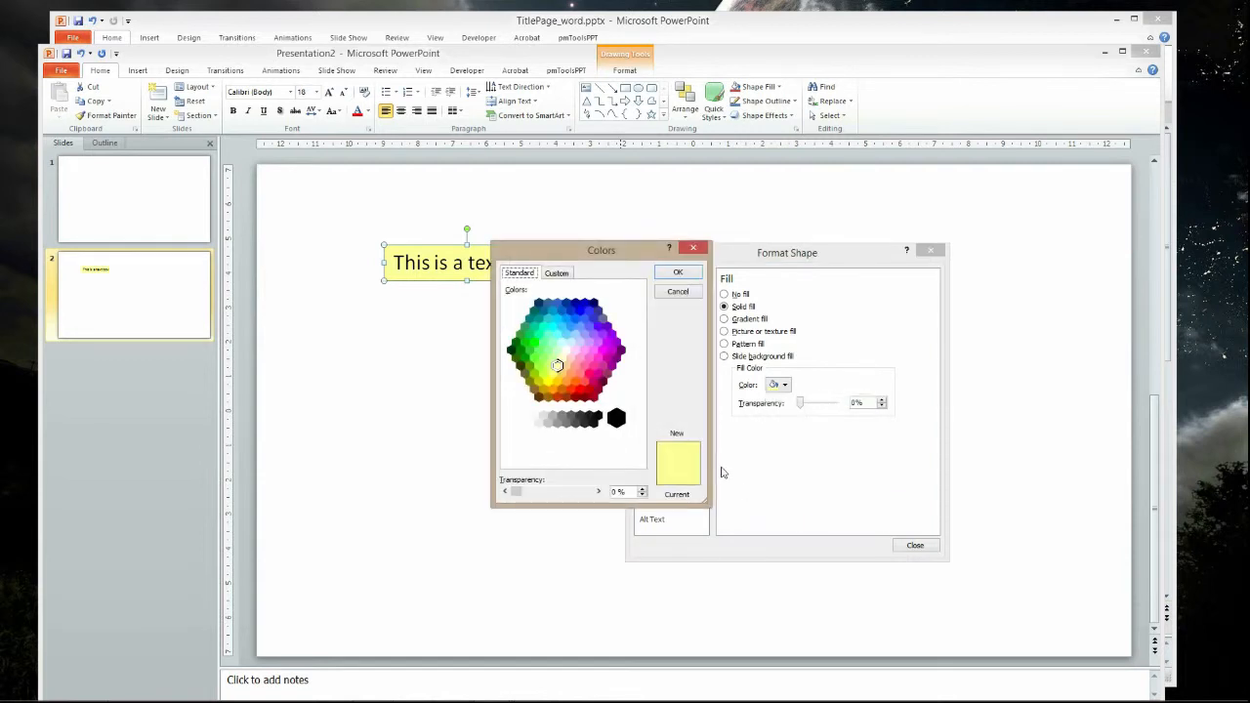
pyautogui.click(557, 273)
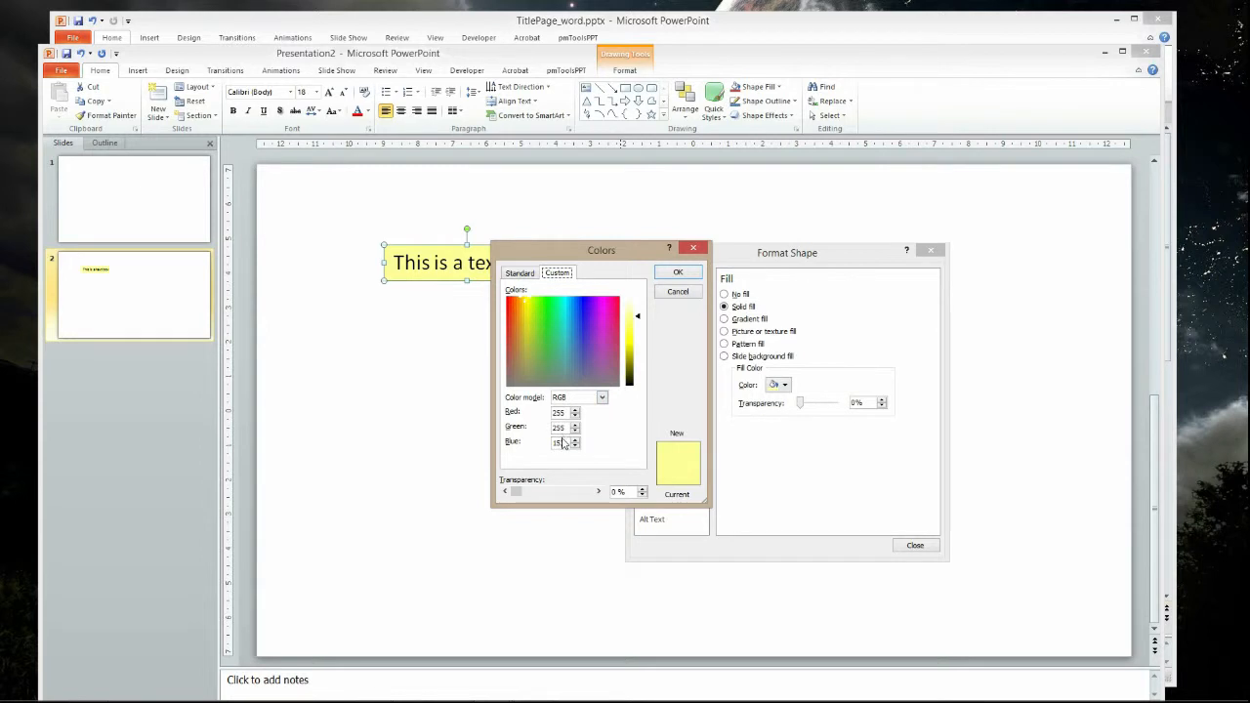
pyautogui.click(520, 274)
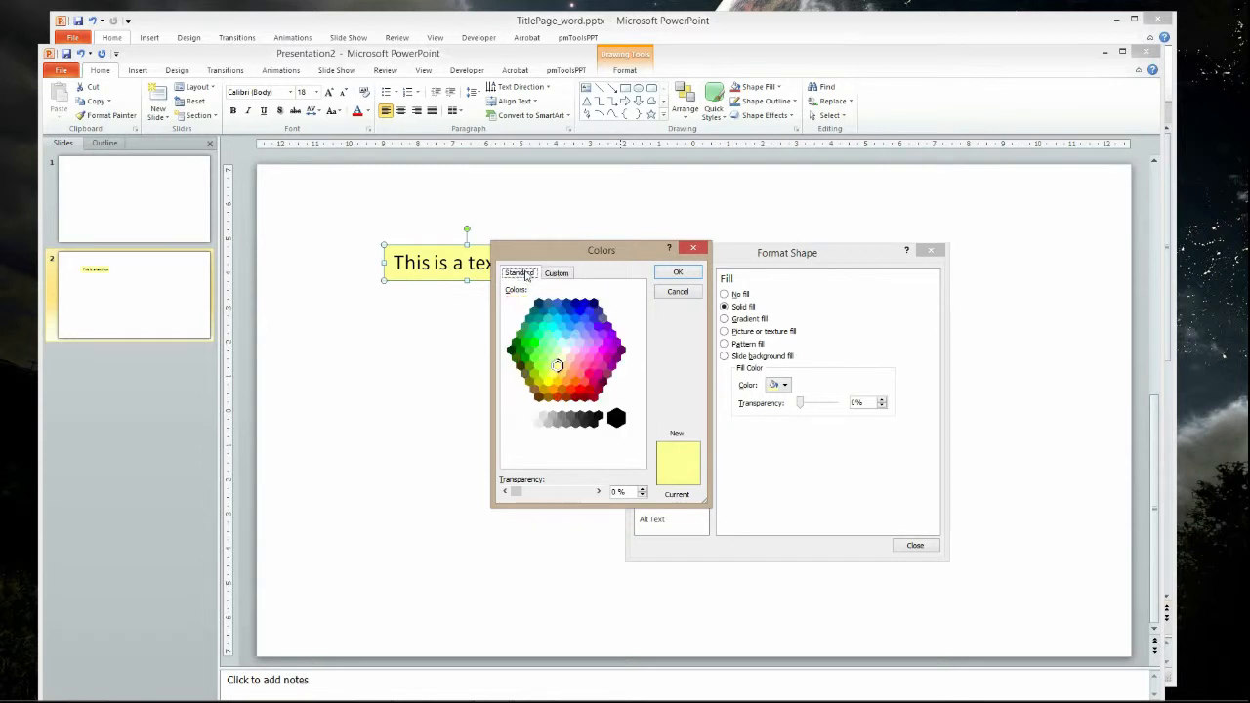
pyautogui.click(575, 336)
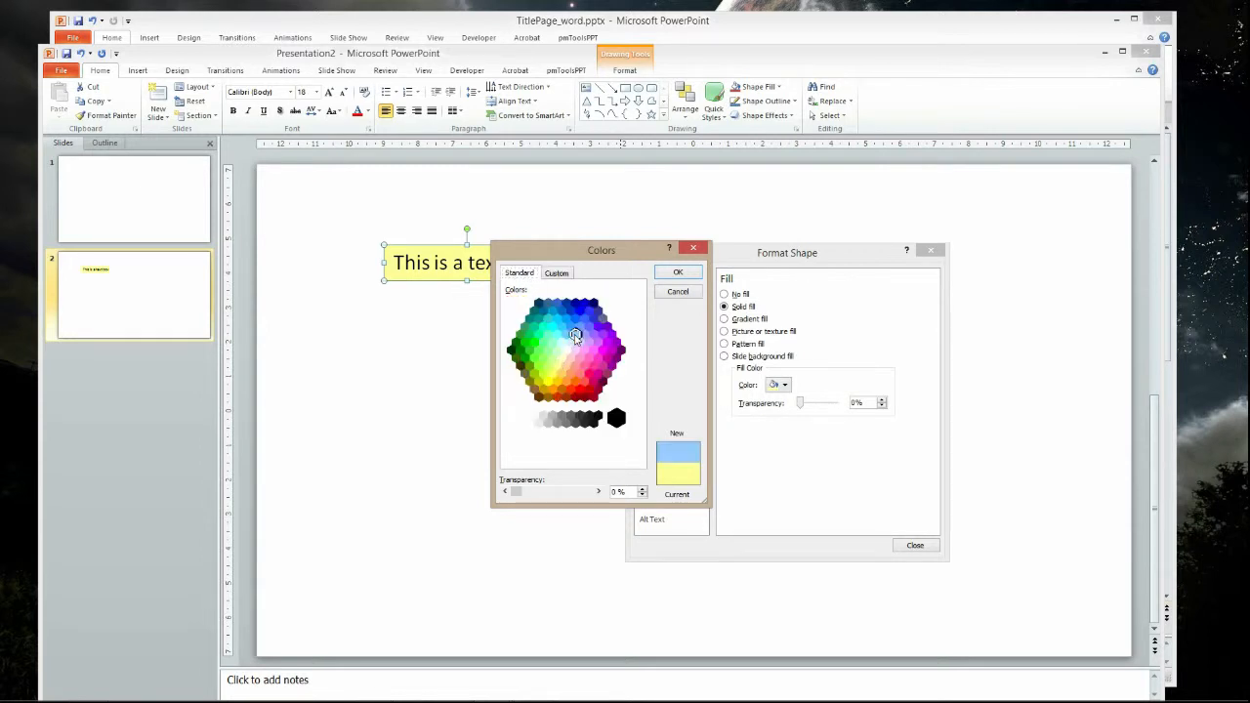
pyautogui.click(670, 273)
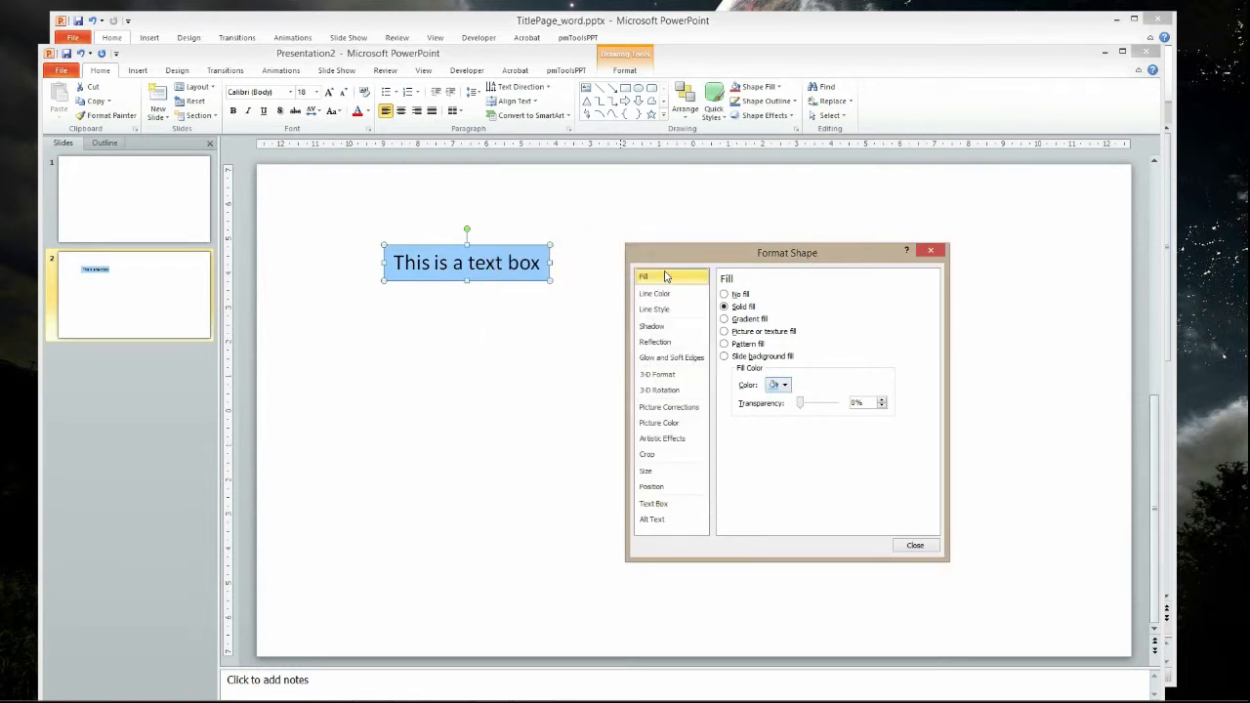
# Set the text box's fill to the recently used light yellow and close the shape formatting
pyautogui.click(784, 384)
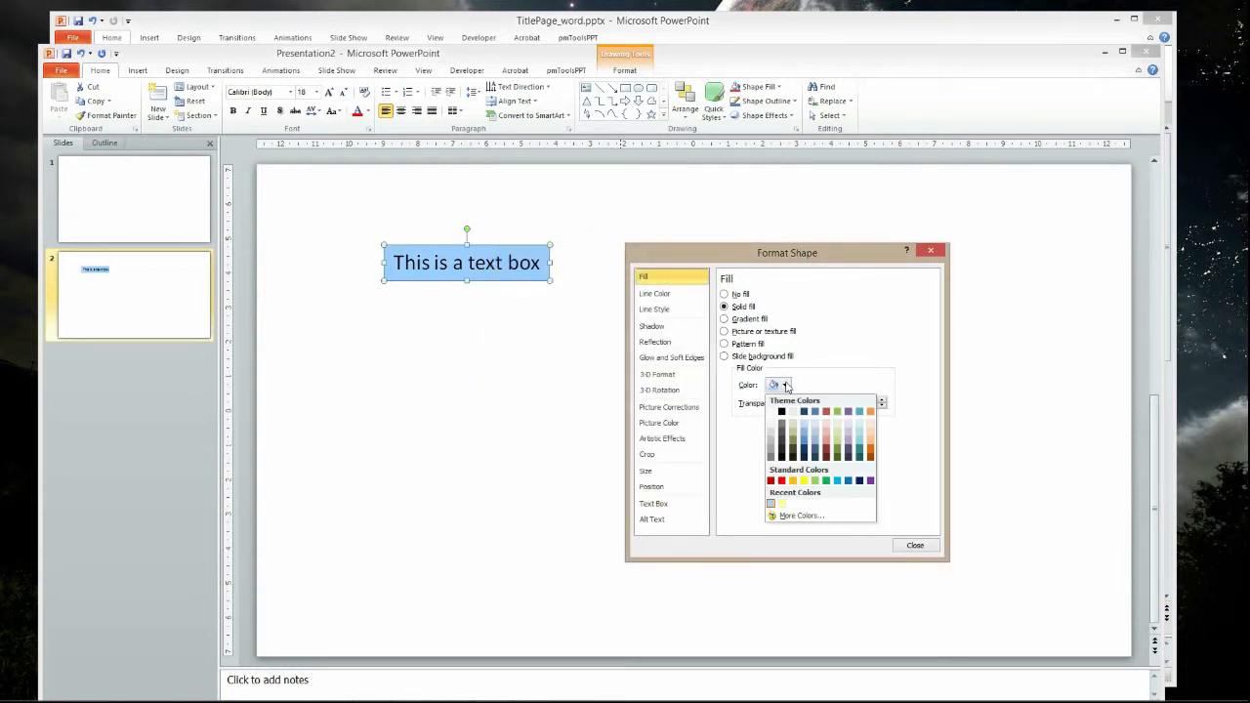
pyautogui.click(782, 504)
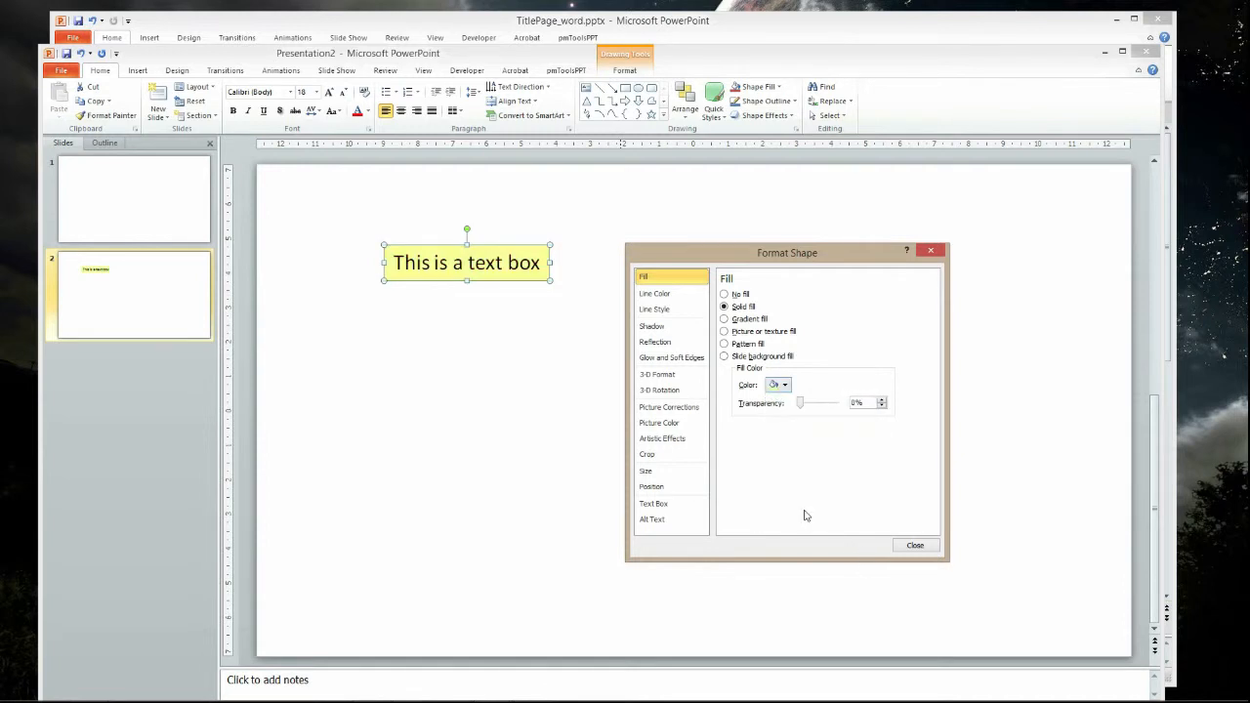
pyautogui.click(663, 299)
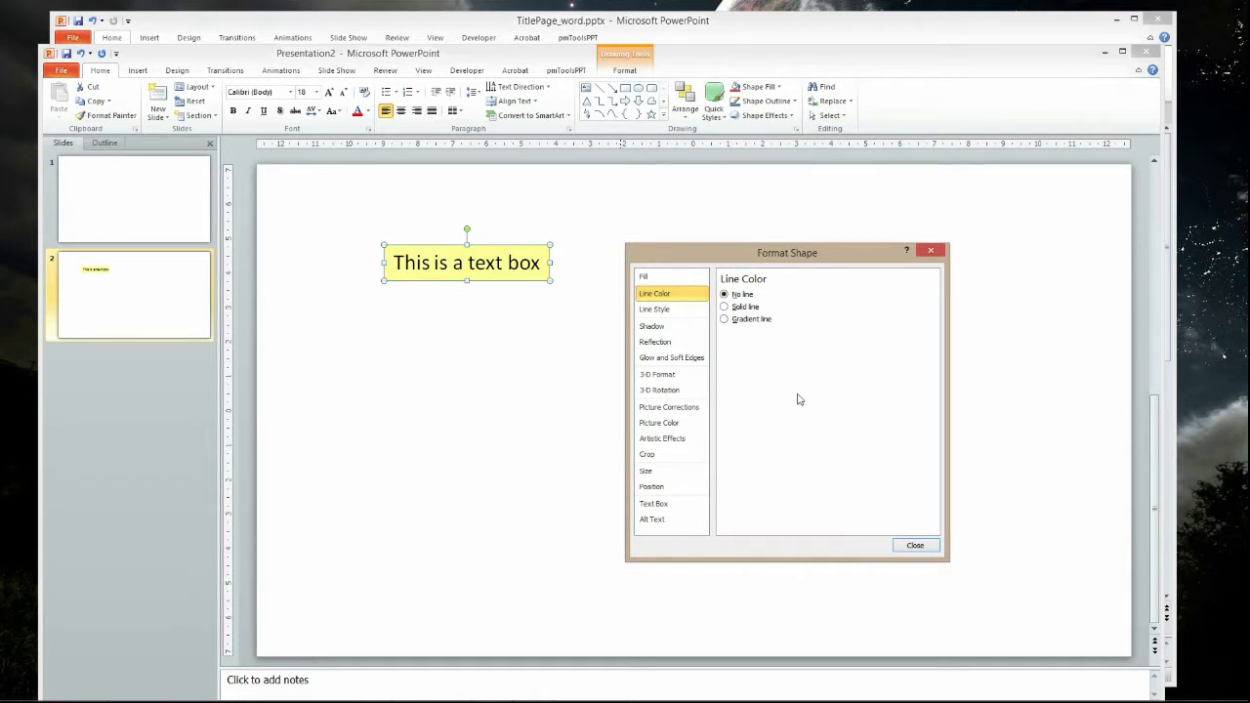
pyautogui.click(917, 547)
pyautogui.click(652, 463)
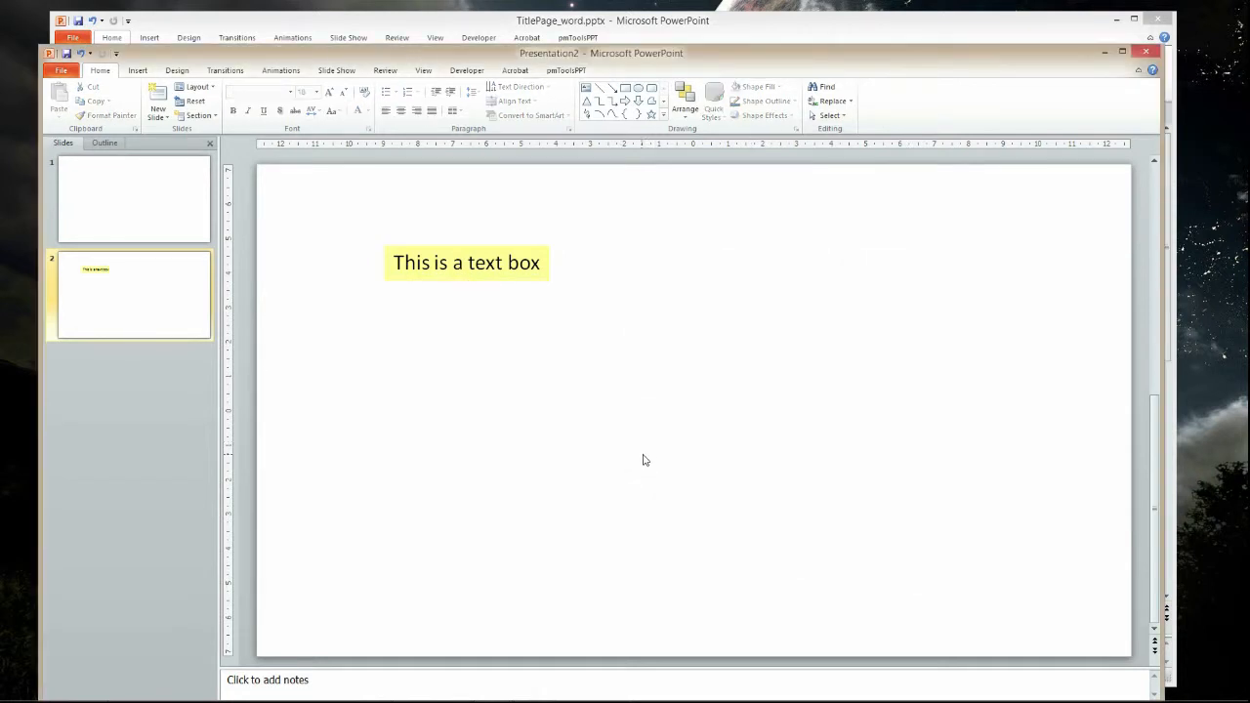
# Give the text box a solid red outline through its Format Shape settings
pyautogui.click(542, 263)
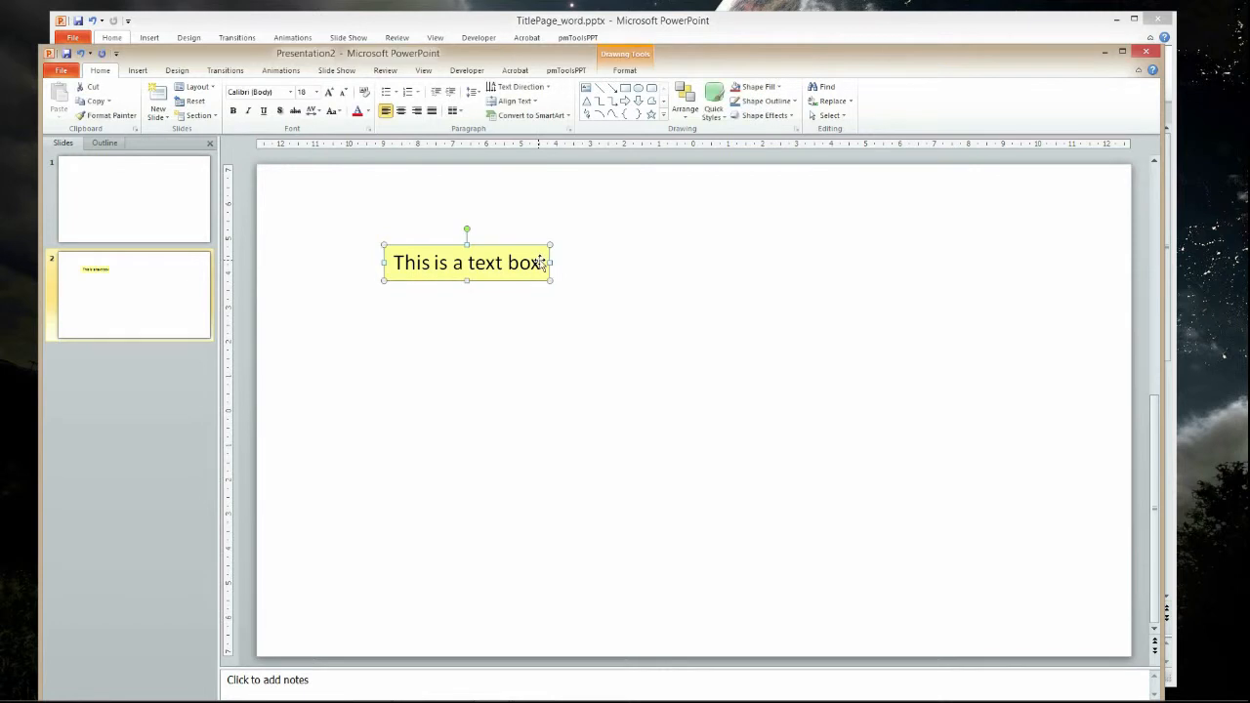
pyautogui.rightClick(542, 263)
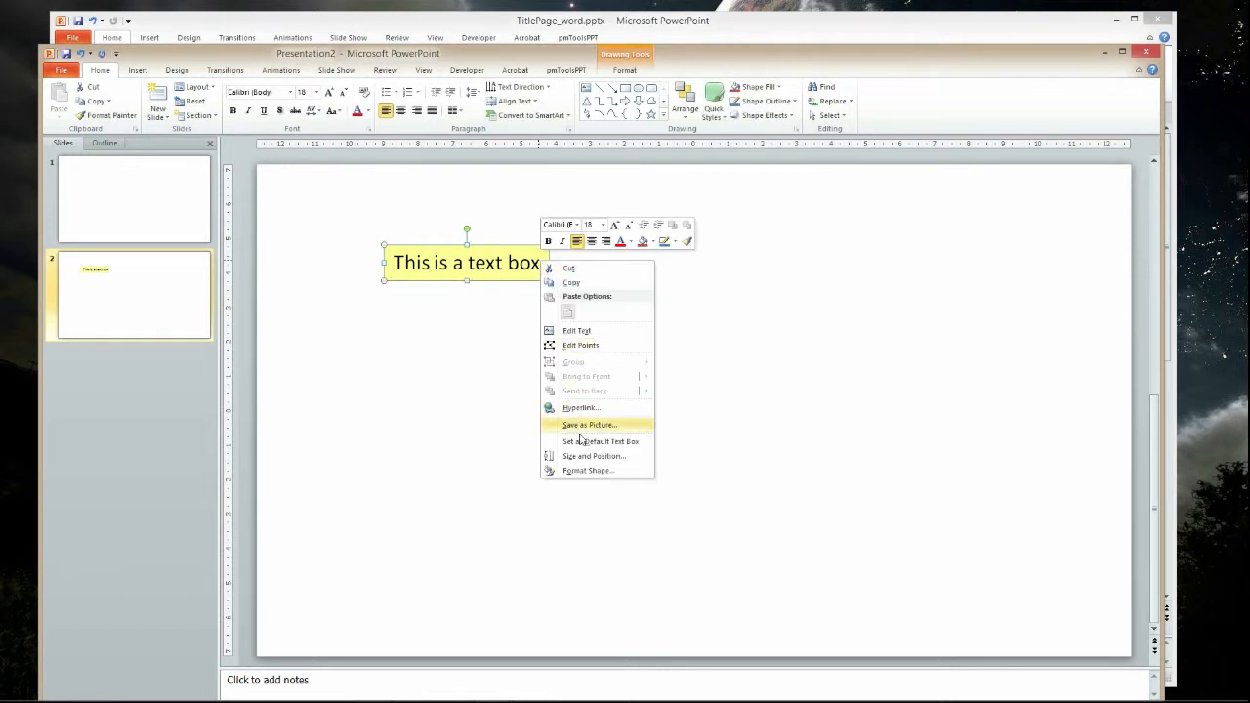
pyautogui.click(586, 469)
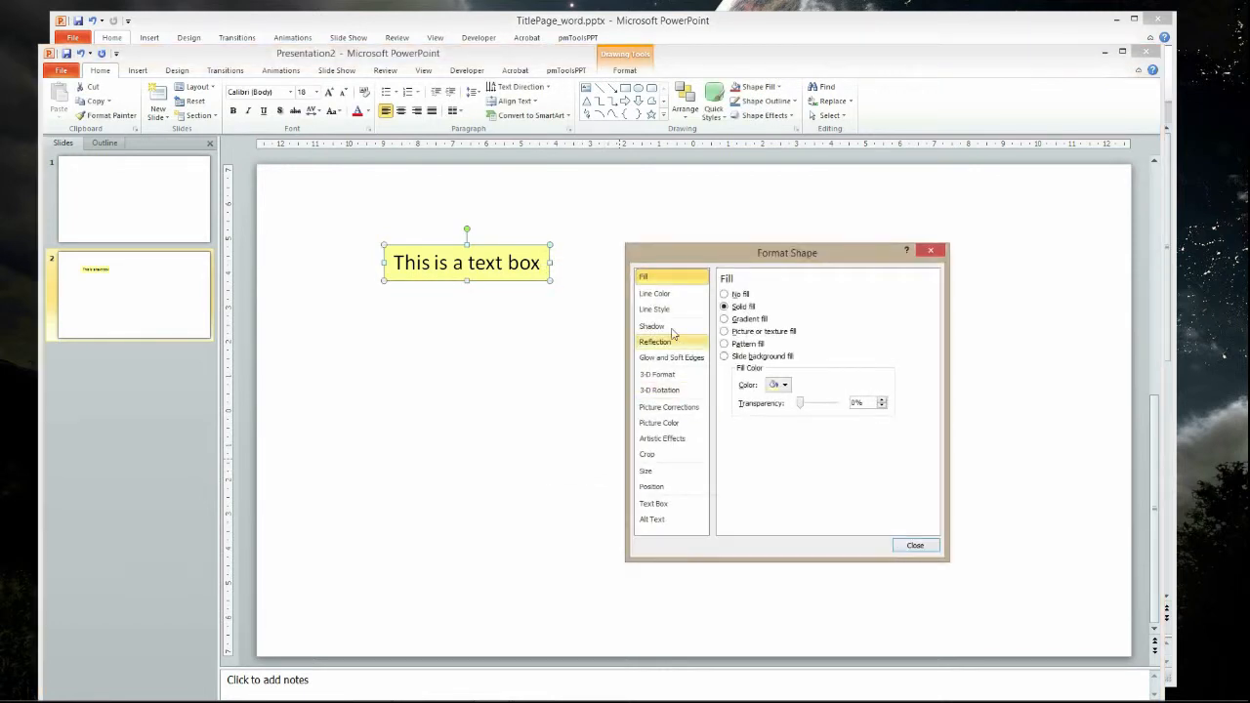
pyautogui.click(661, 295)
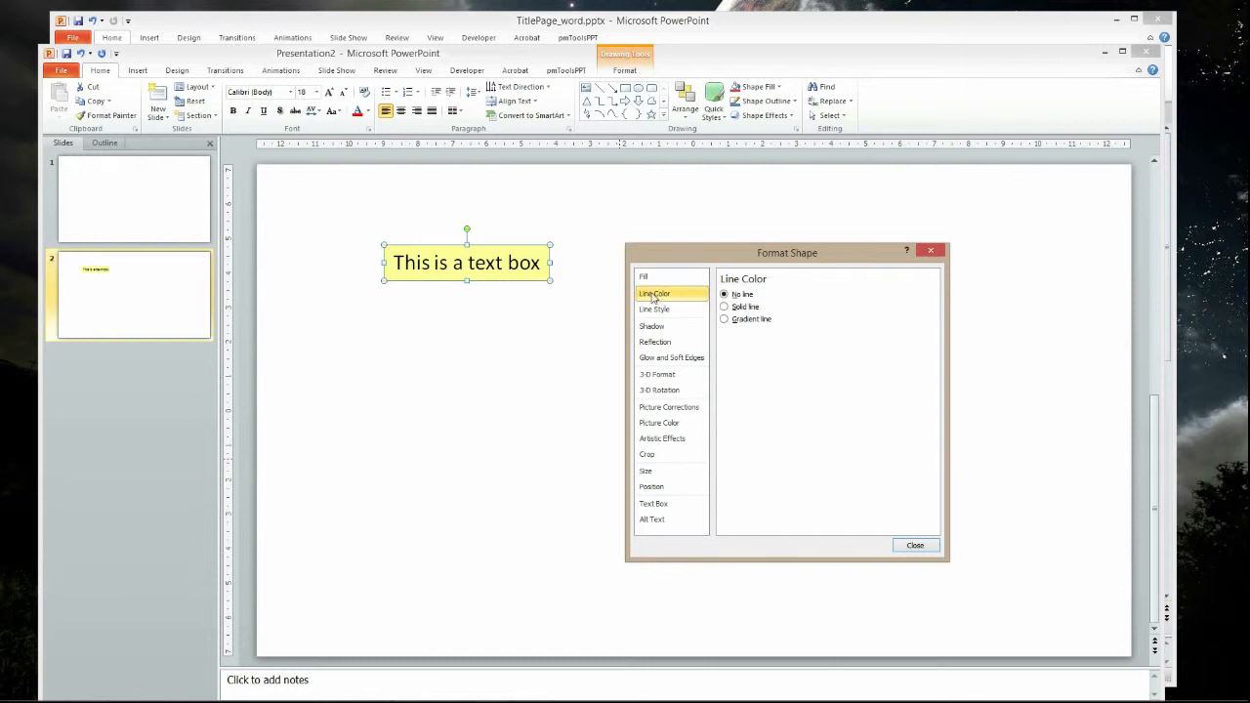
pyautogui.click(723, 307)
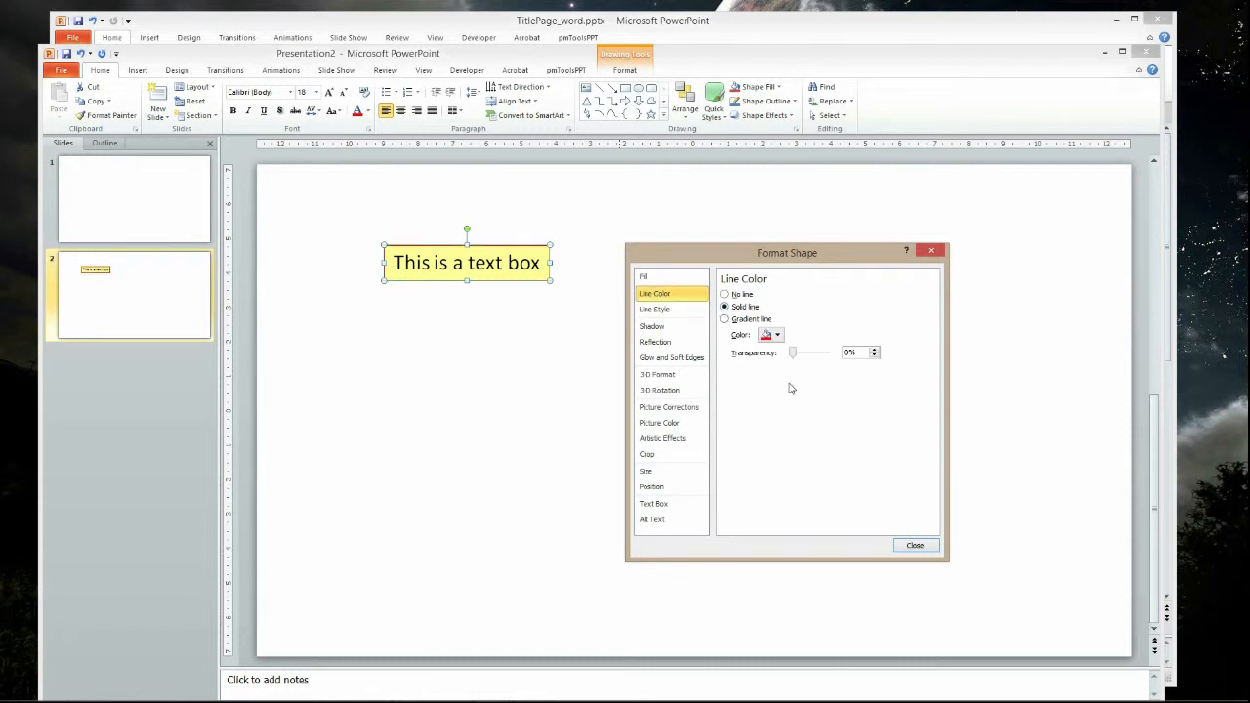
pyautogui.click(778, 335)
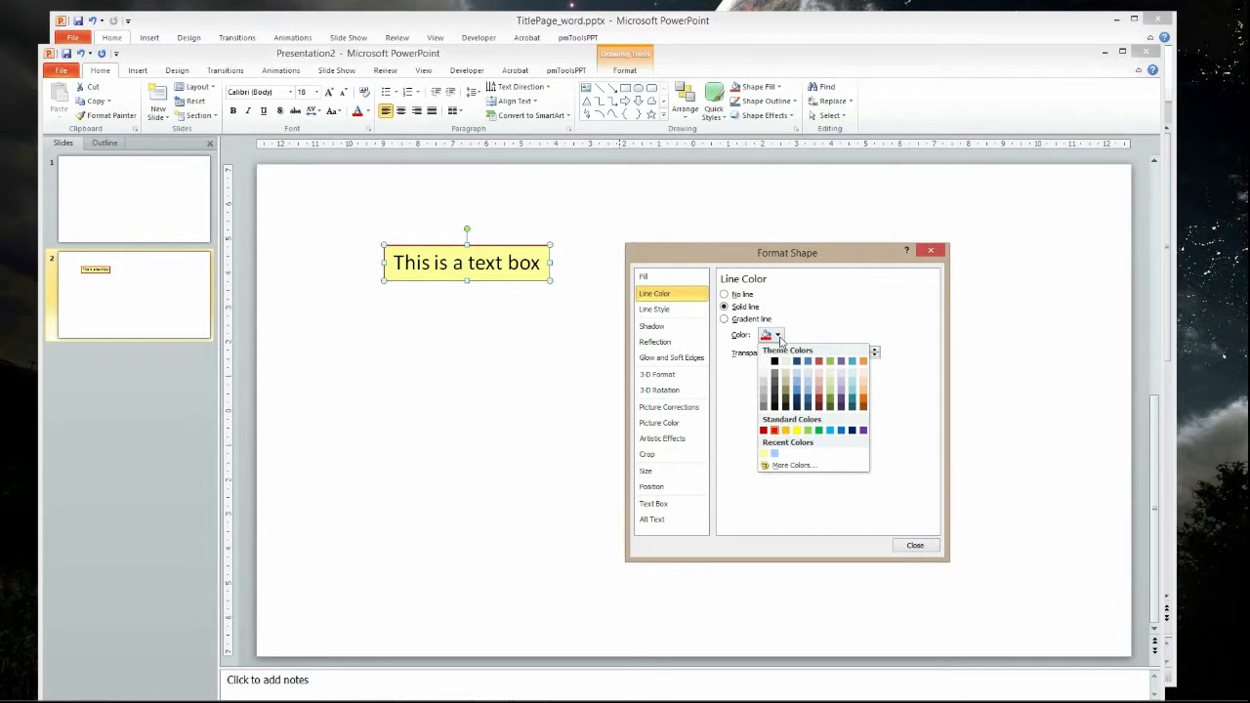
pyautogui.click(778, 336)
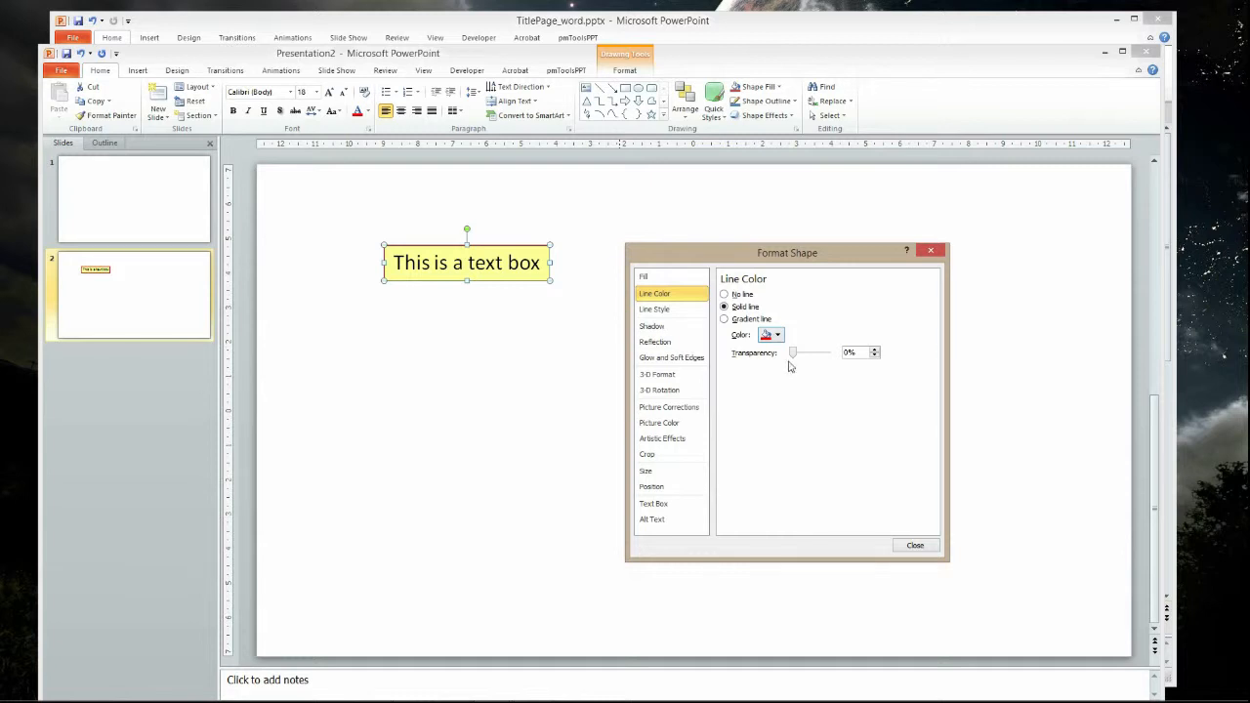
# Set the text box's outline width to 0.5 pt and close the shape formatting
pyautogui.click(669, 318)
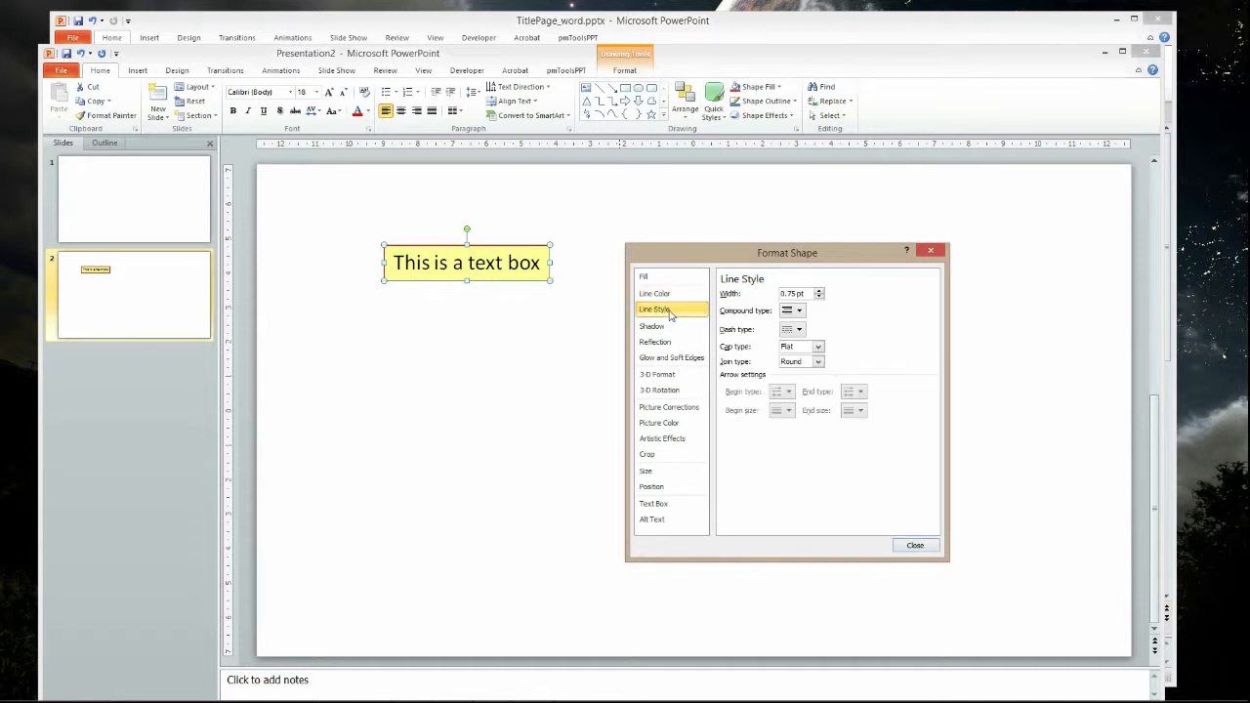
pyautogui.click(819, 297)
pyautogui.click(799, 330)
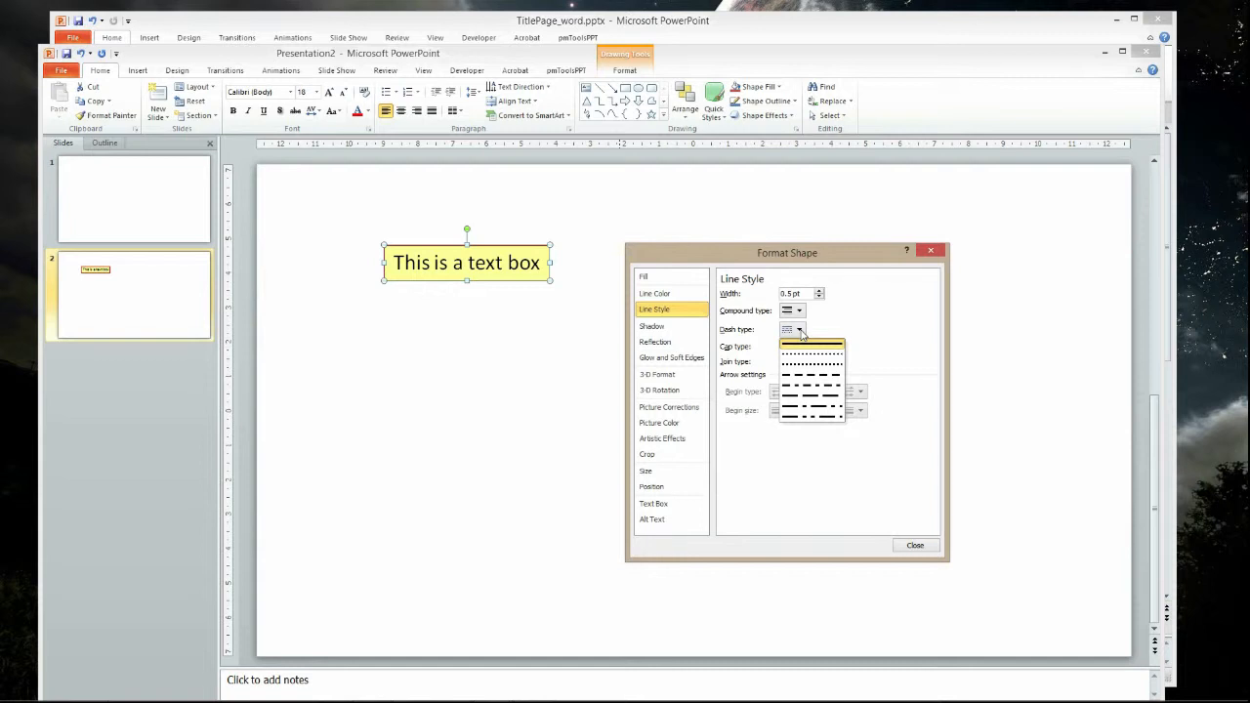
pyautogui.click(802, 330)
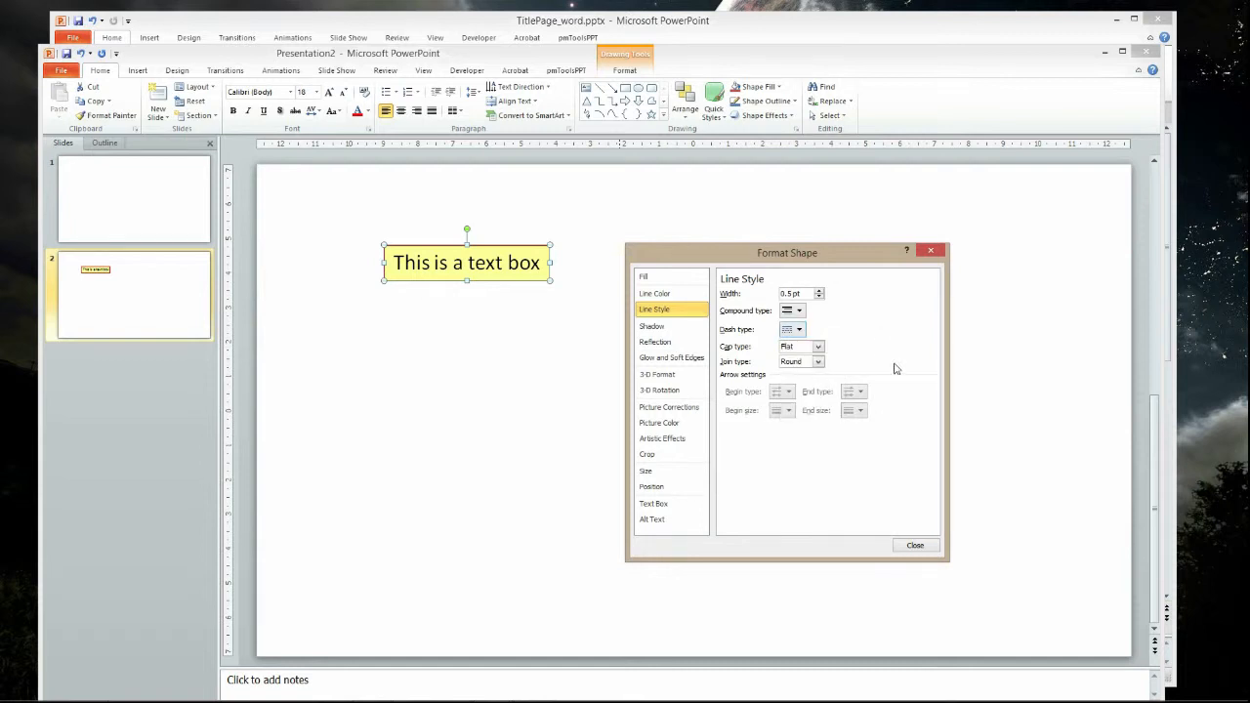
pyautogui.click(913, 547)
pyautogui.click(481, 456)
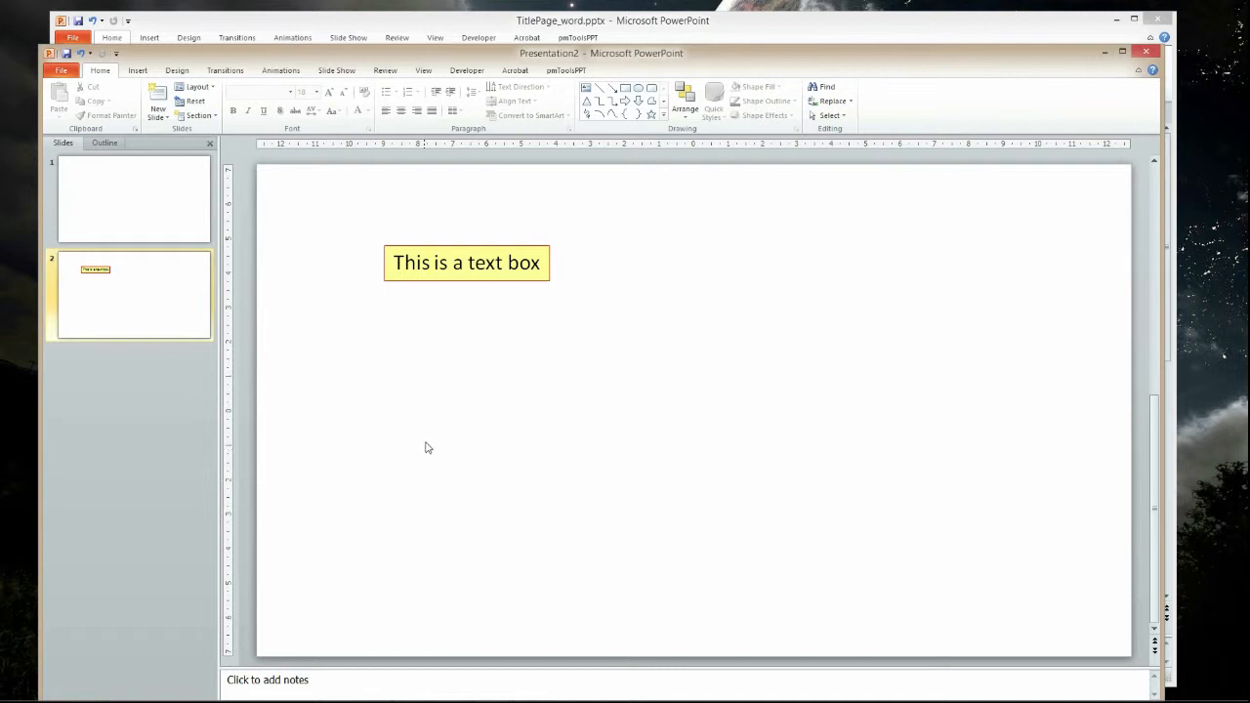
# Extend the text in the box so it reads "This is a text box and its behaviour"
pyautogui.click(461, 247)
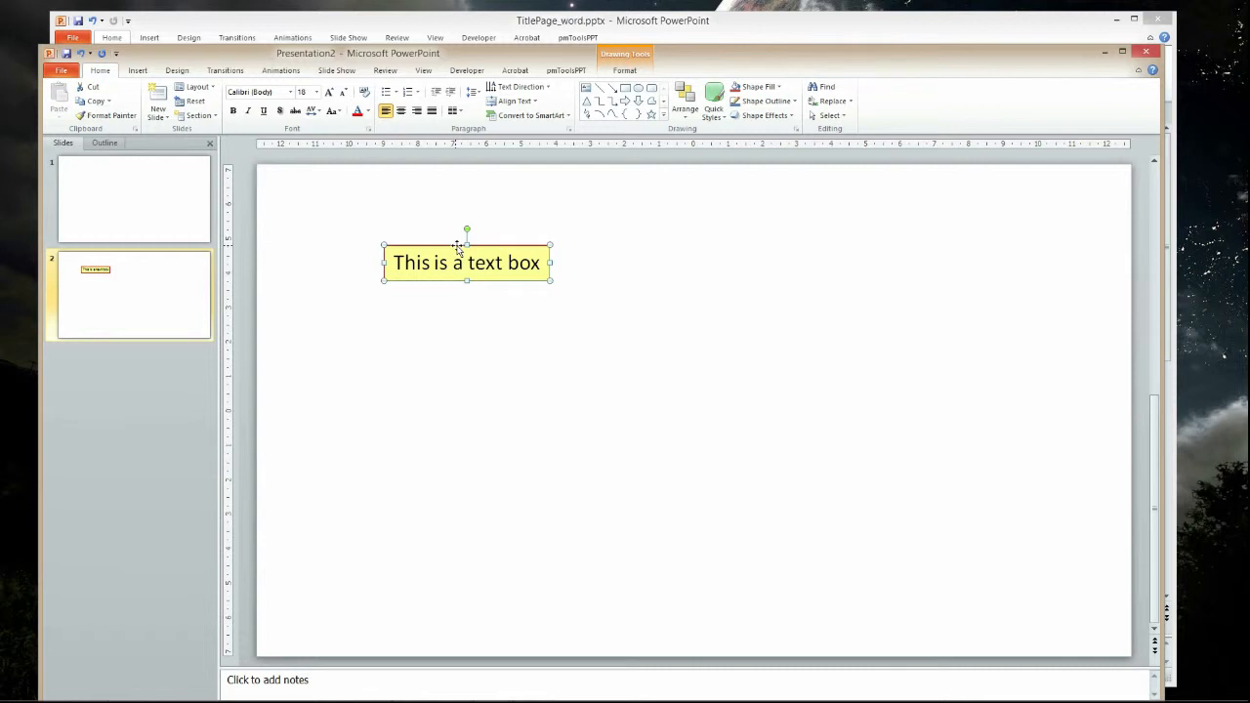
pyautogui.click(539, 263)
pyautogui.write('and its ')
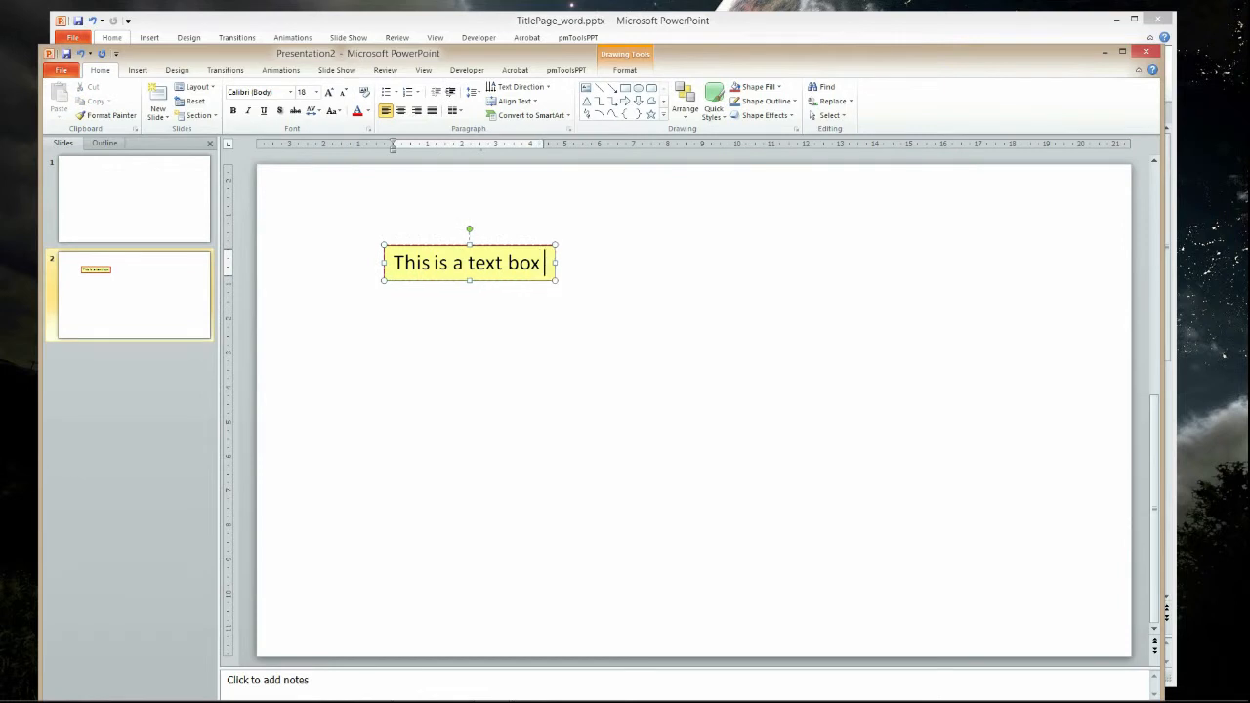
pyautogui.write('behaviour')
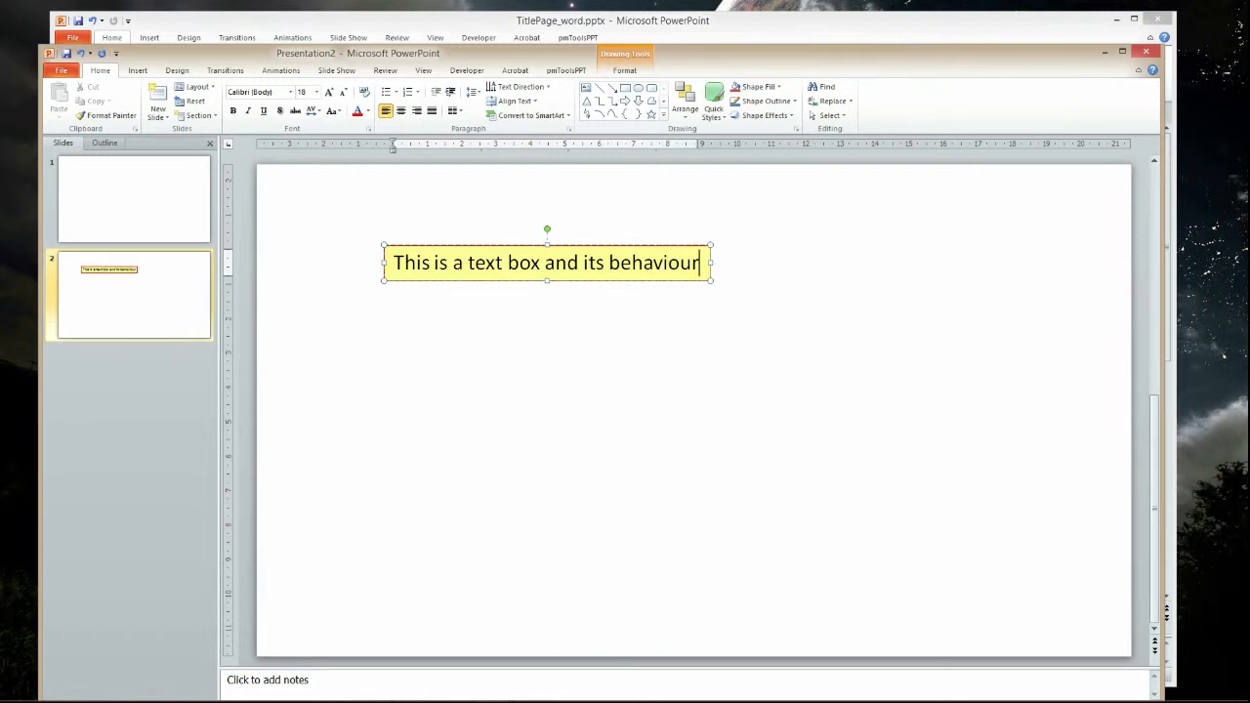
# Set the whole text box's font to Arial at size 12
pyautogui.click(503, 246)
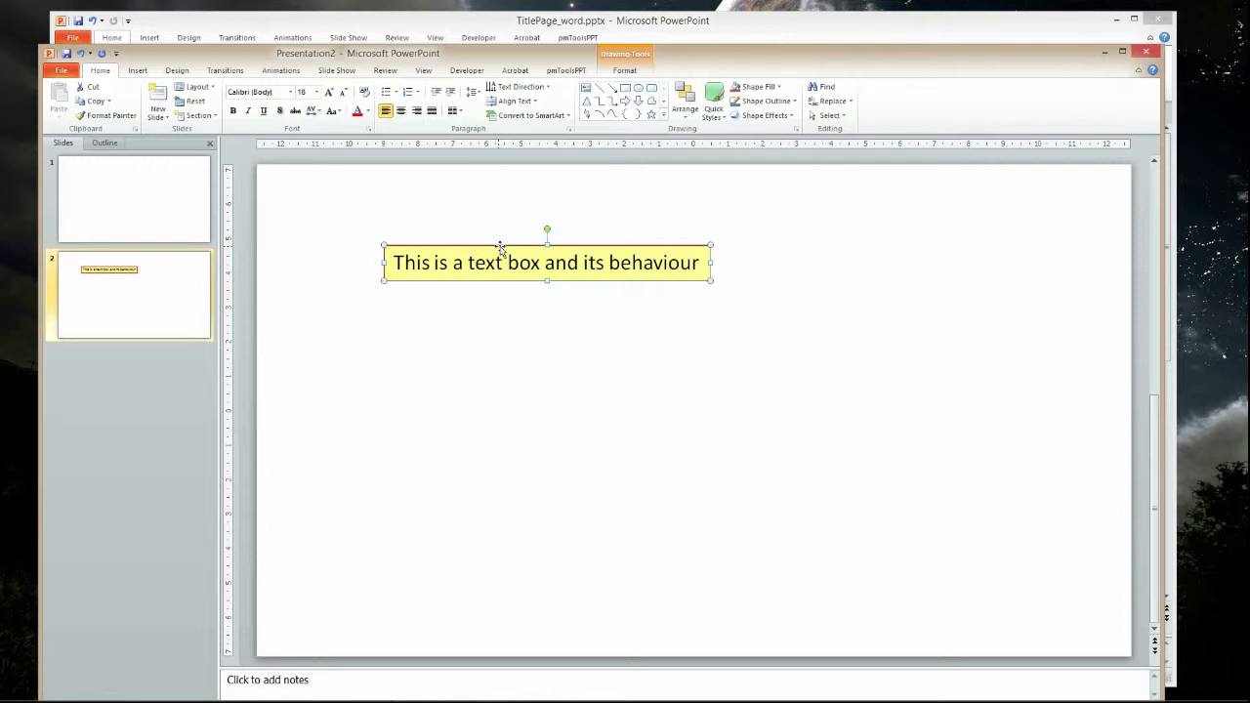
pyautogui.click(290, 92)
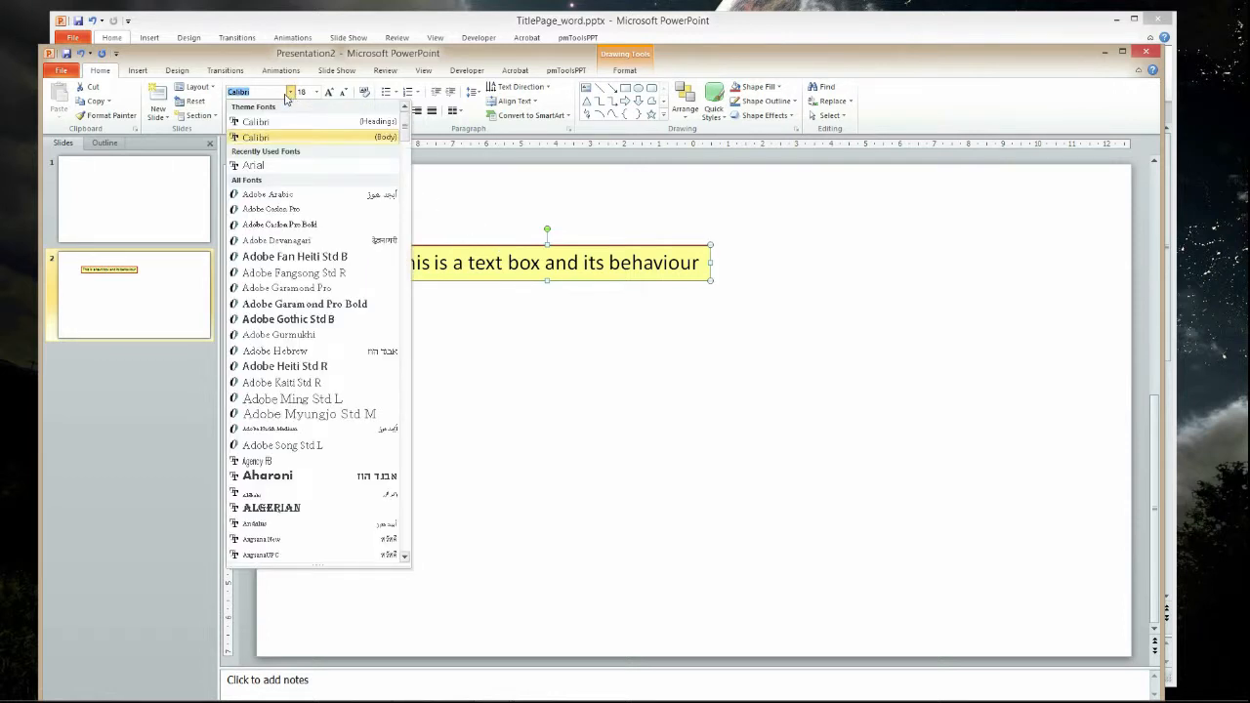
pyautogui.click(405, 469)
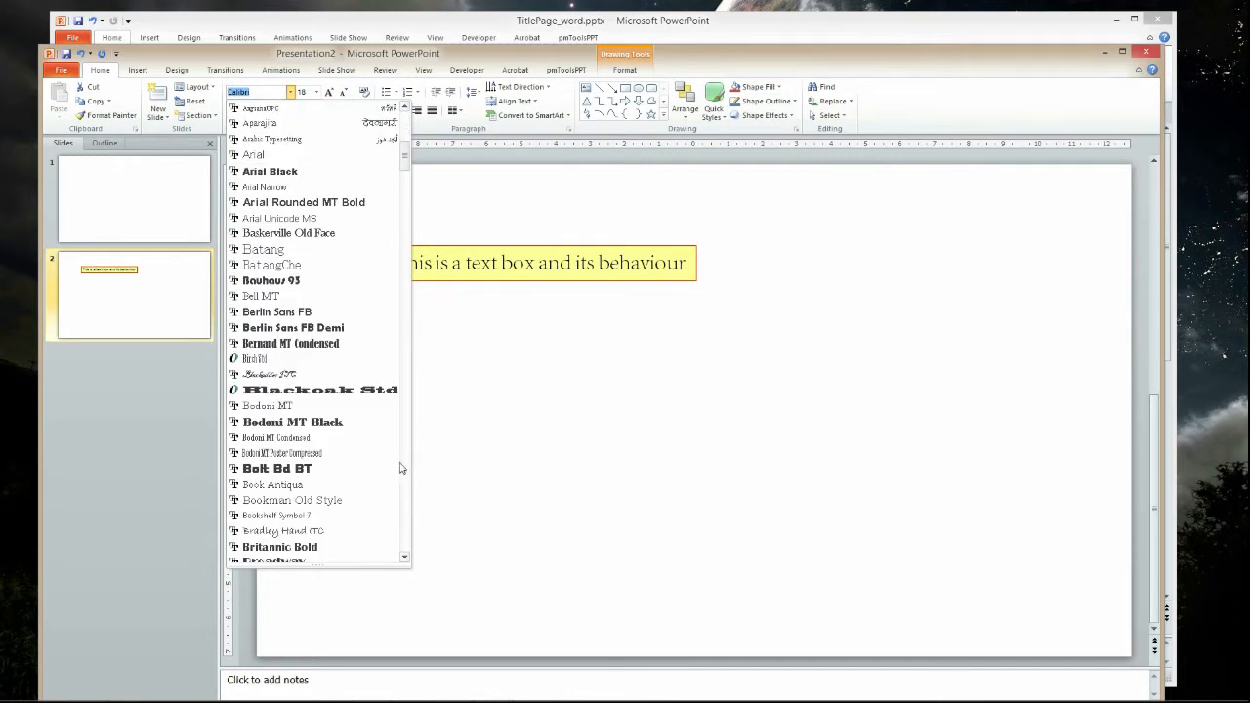
pyautogui.click(256, 156)
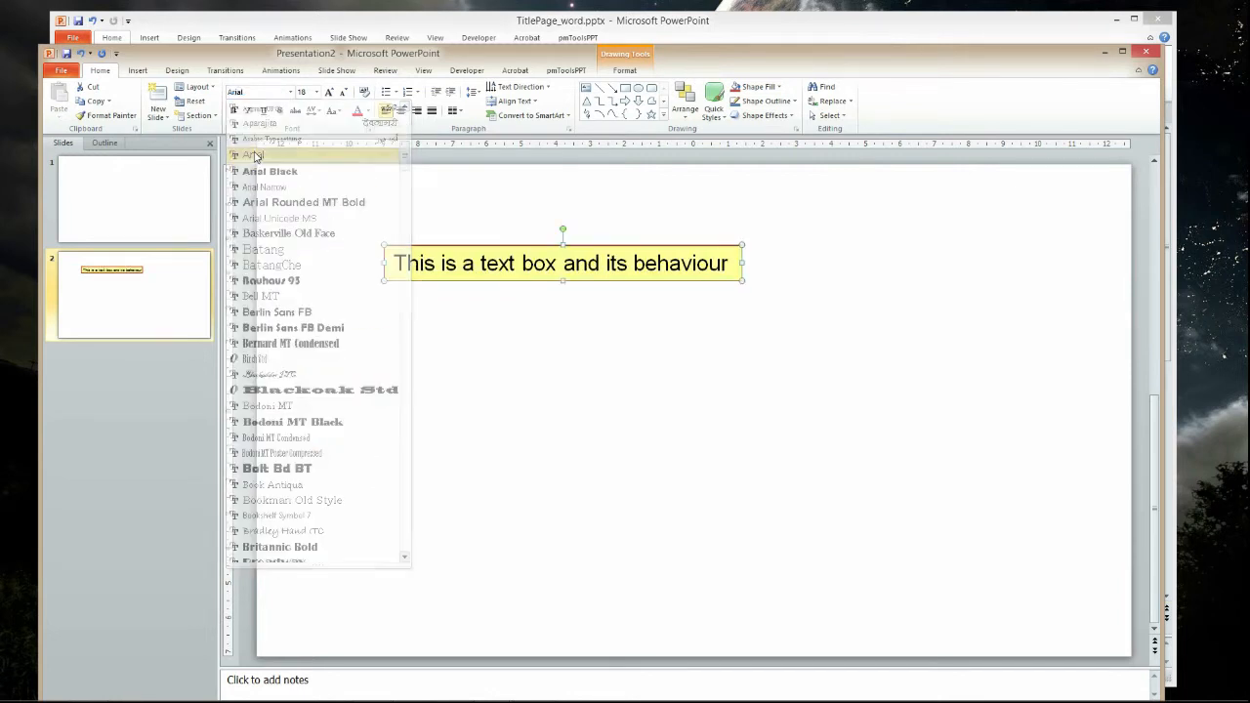
pyautogui.click(316, 91)
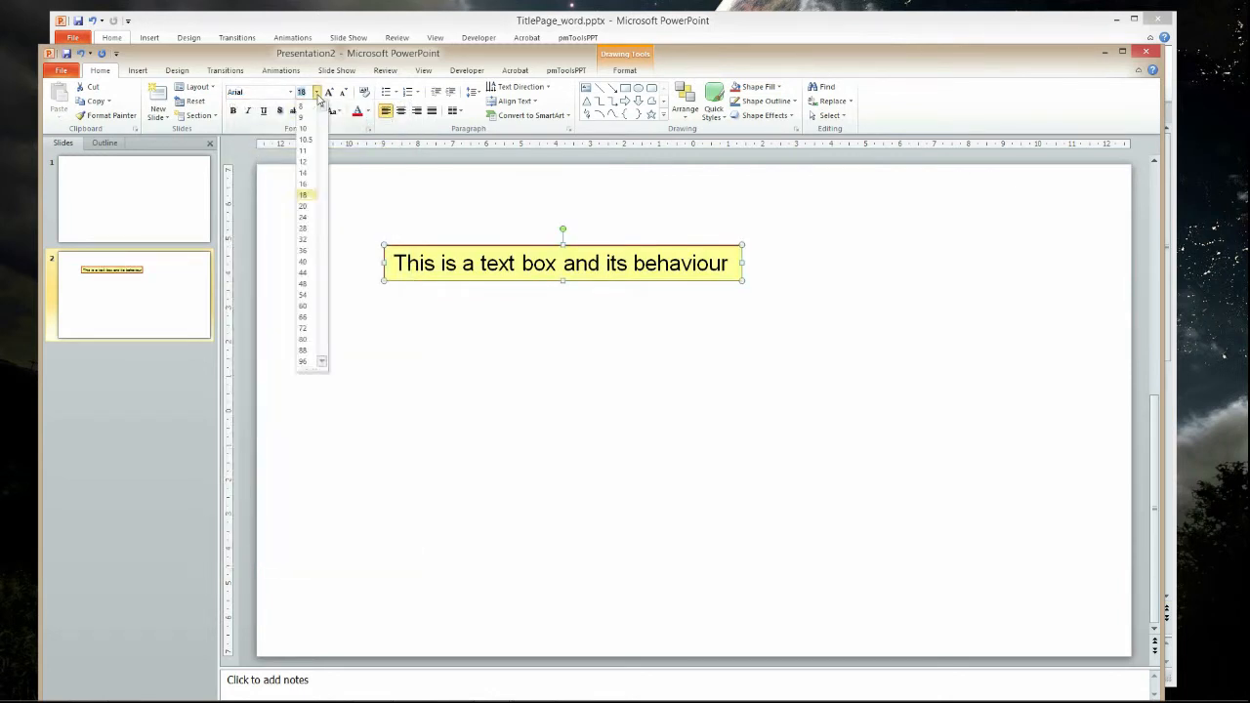
pyautogui.click(304, 162)
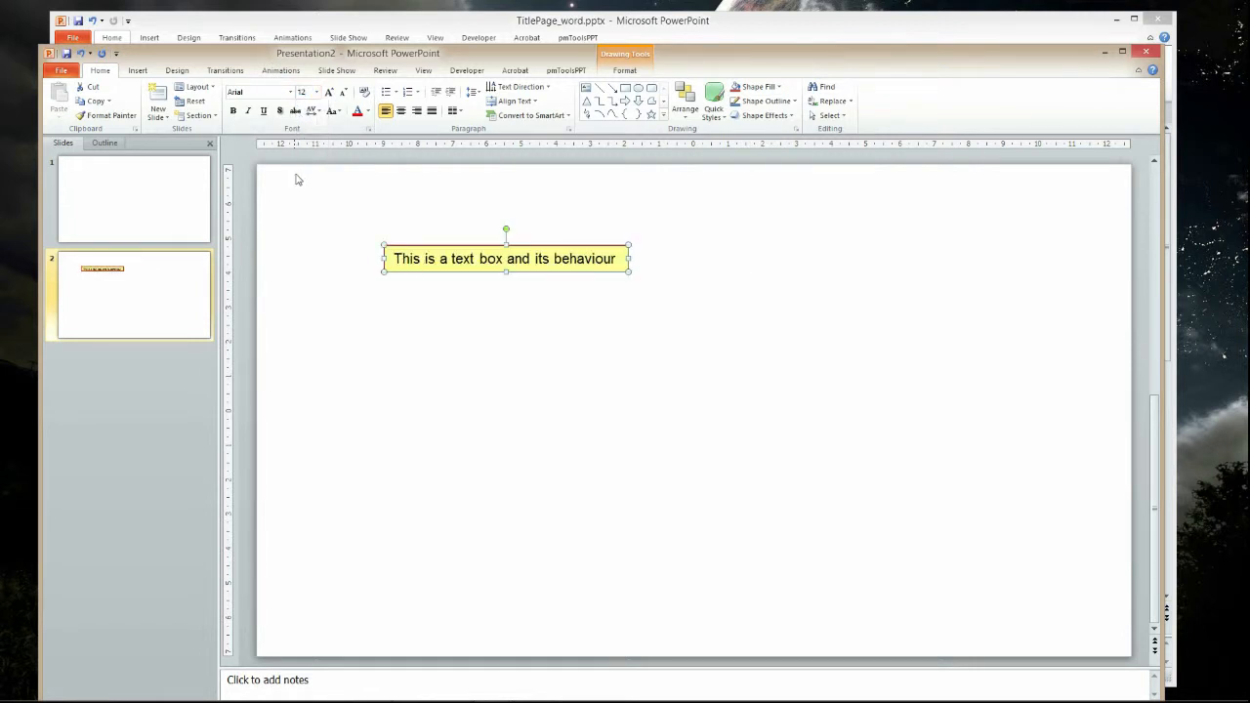
# Increase the spacing after the text box's paragraph in its paragraph settings and apply it
pyautogui.click(569, 128)
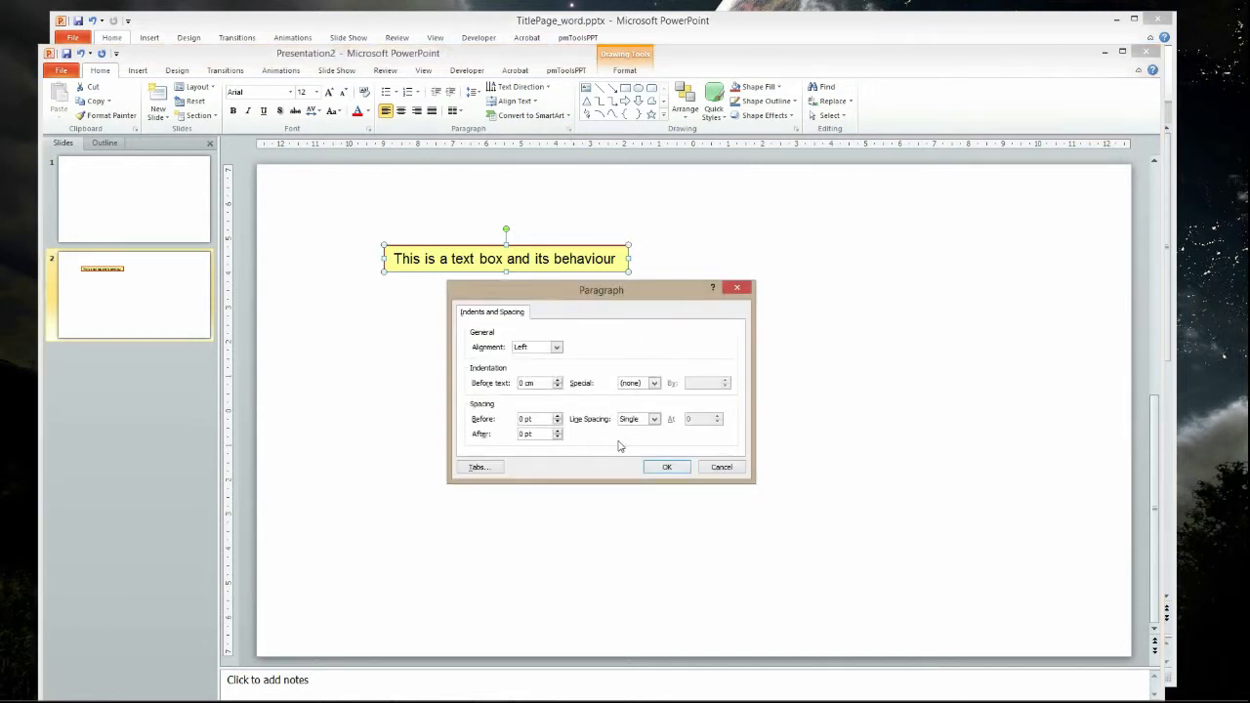
pyautogui.click(559, 436)
pyautogui.click(661, 467)
# End the sentence in the text box with a full stop and start a new paragraph below it
pyautogui.click(616, 262)
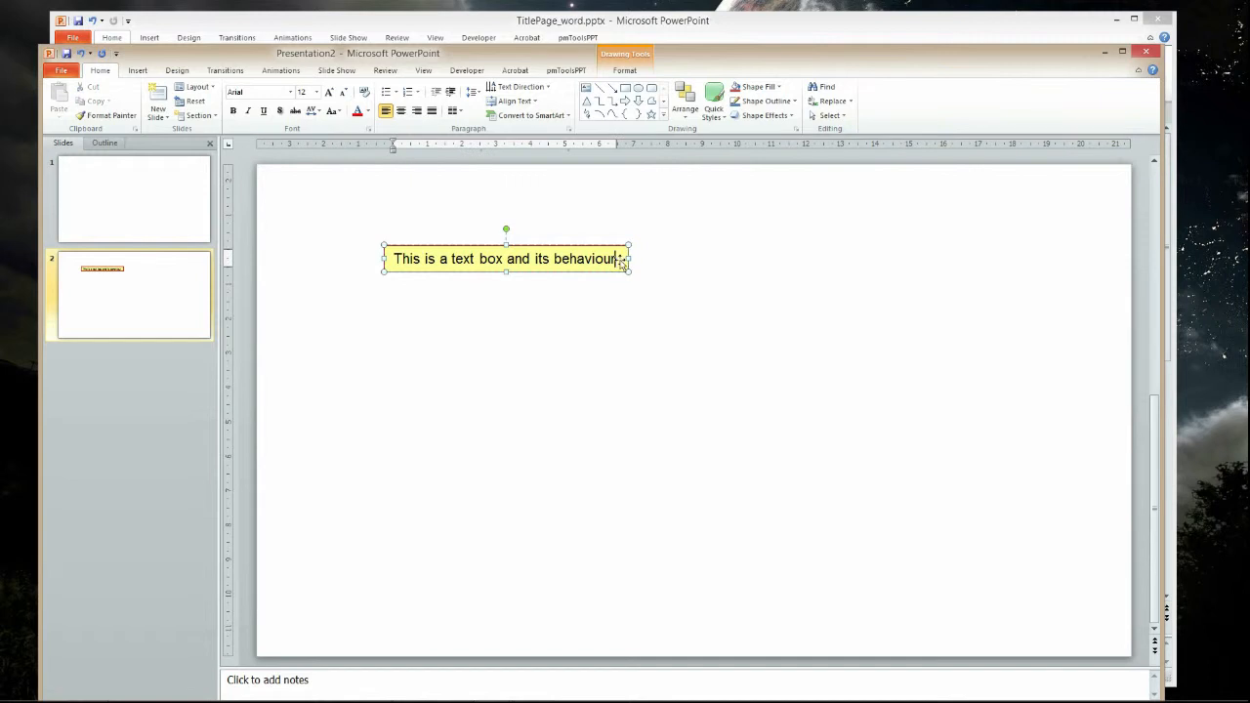
pyautogui.write('.')
pyautogui.press('Return')
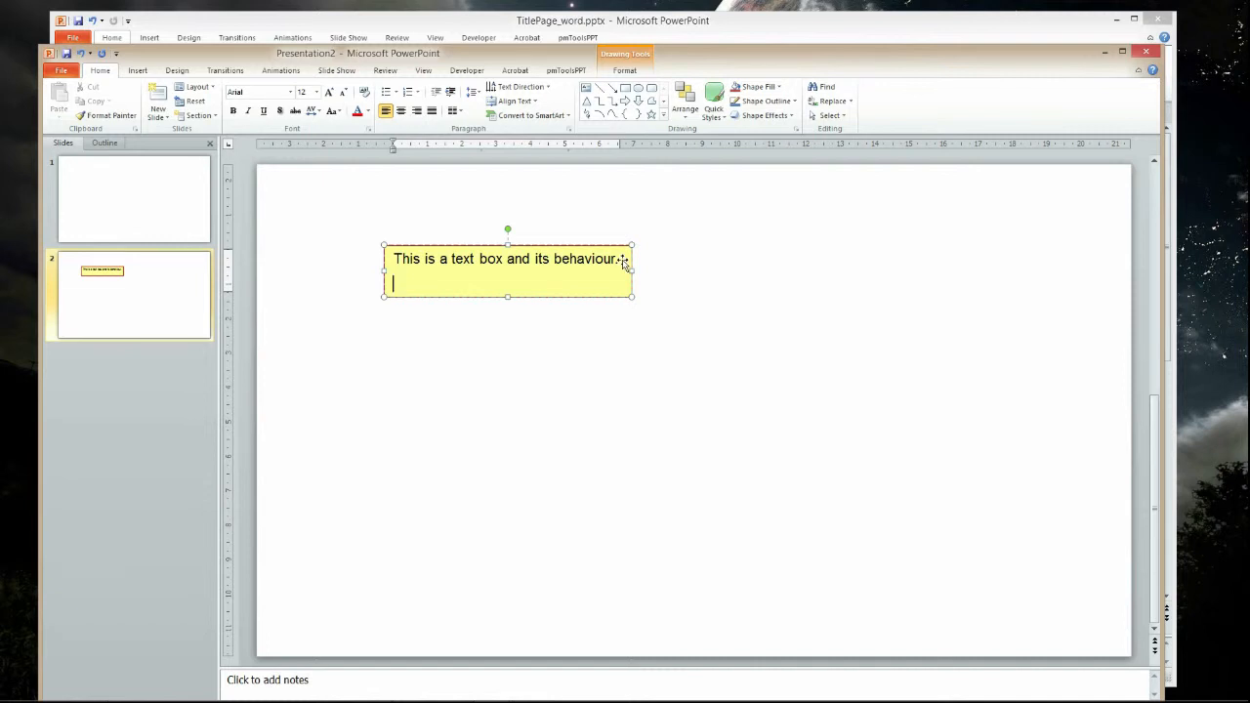
# In the text box's shape formatting, try Middle vertical alignment, settle on Bottom, and close the settings
pyautogui.click(566, 246)
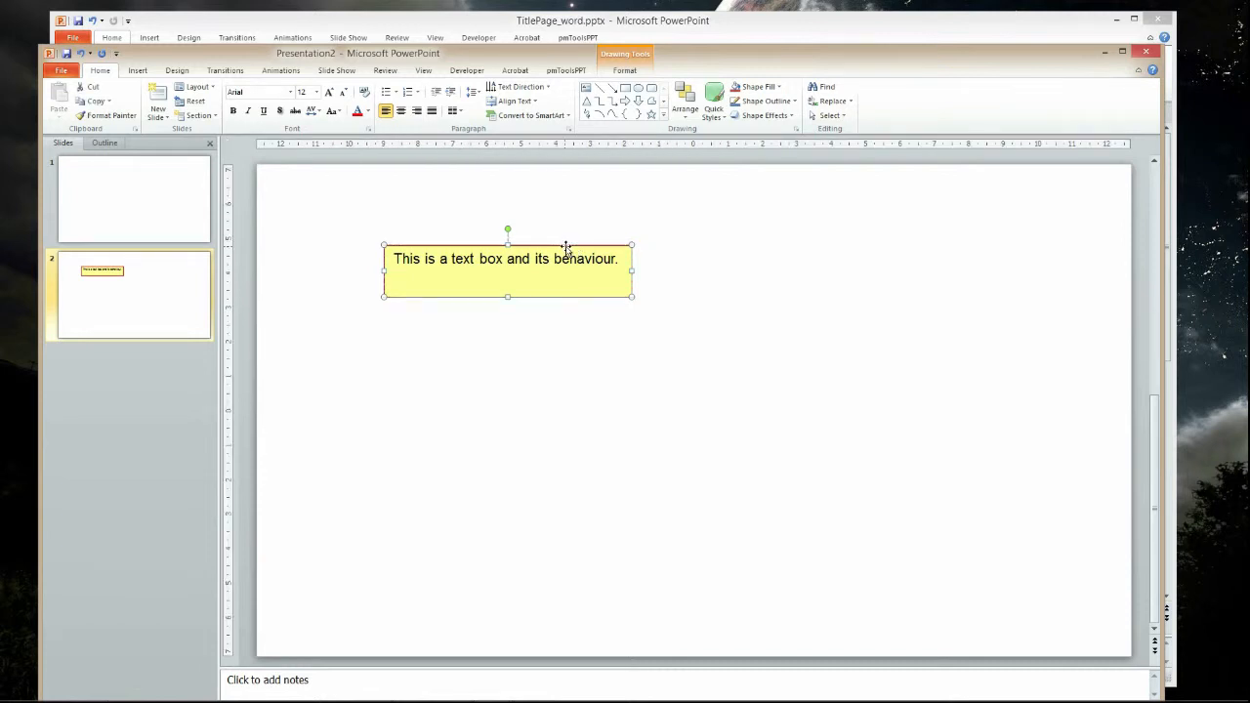
pyautogui.rightClick(566, 248)
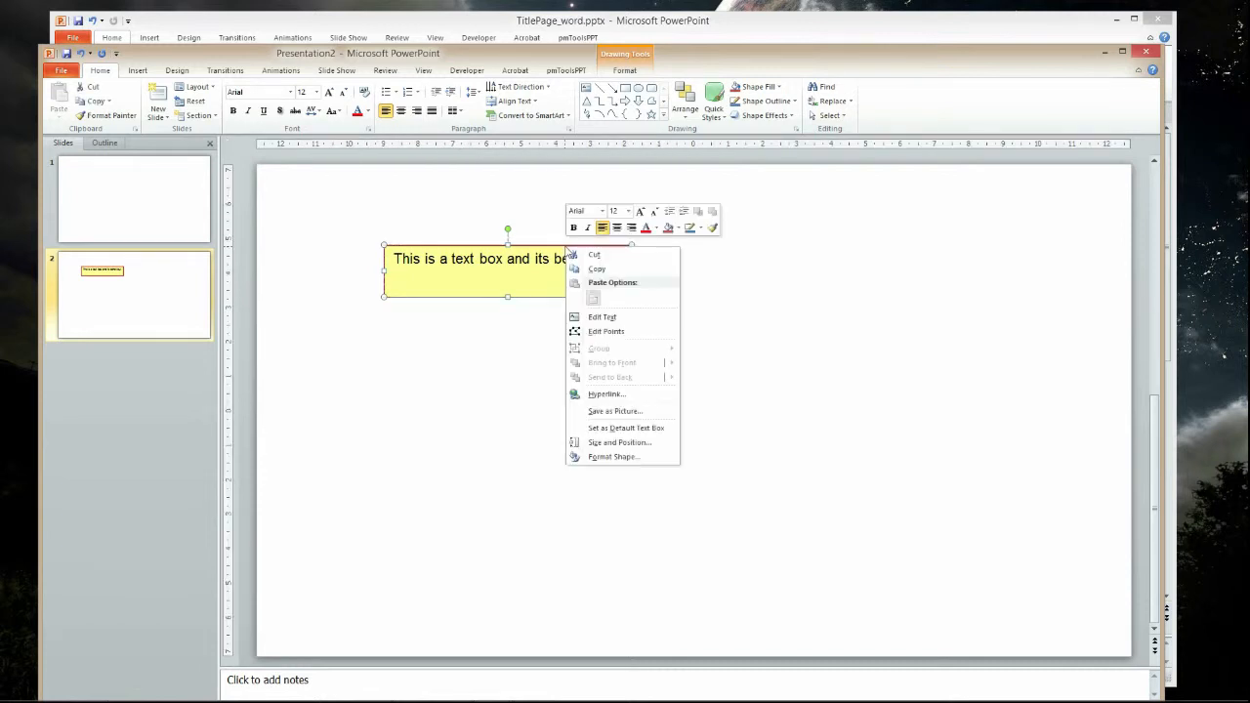
pyautogui.click(609, 457)
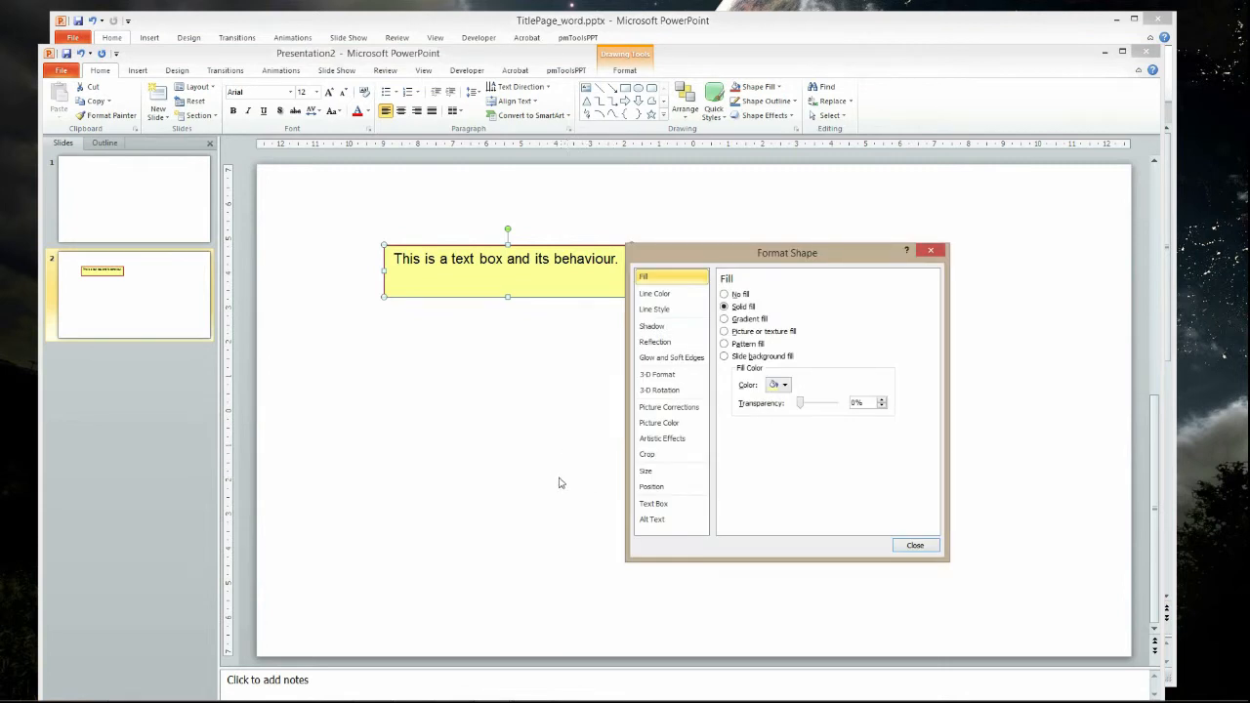
pyautogui.click(647, 506)
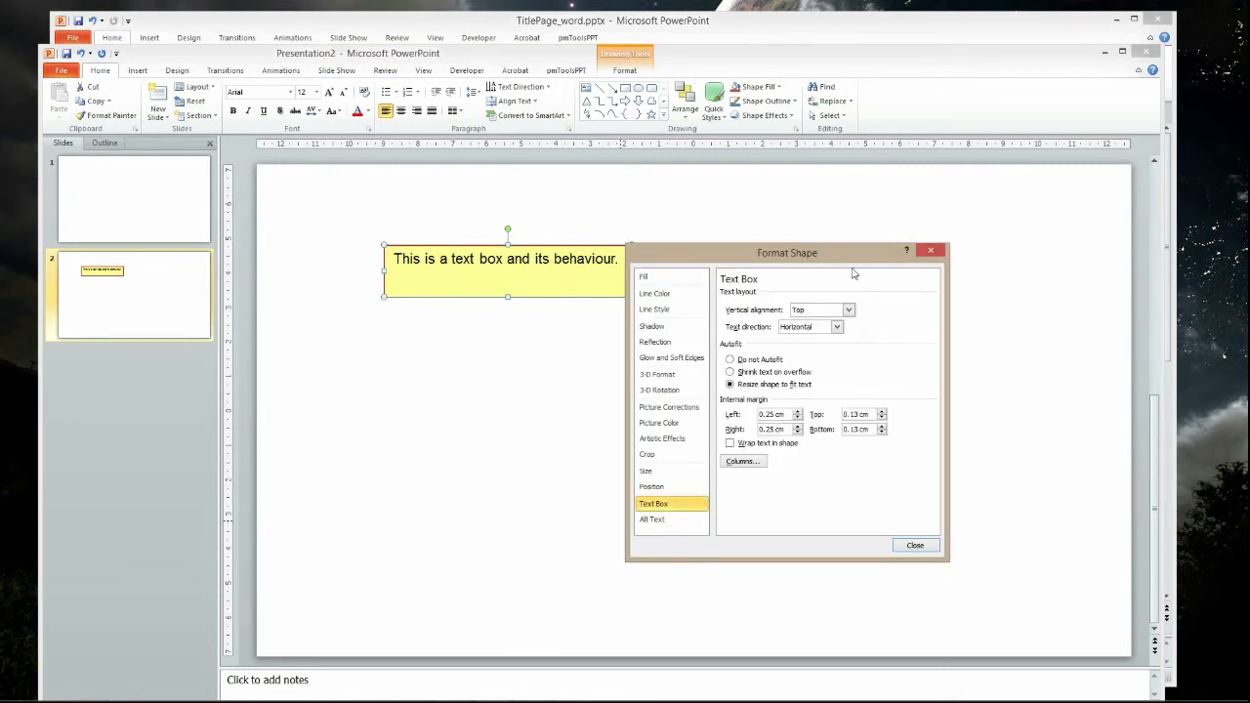
pyautogui.moveTo(853, 256); pyautogui.dragTo(905, 237)
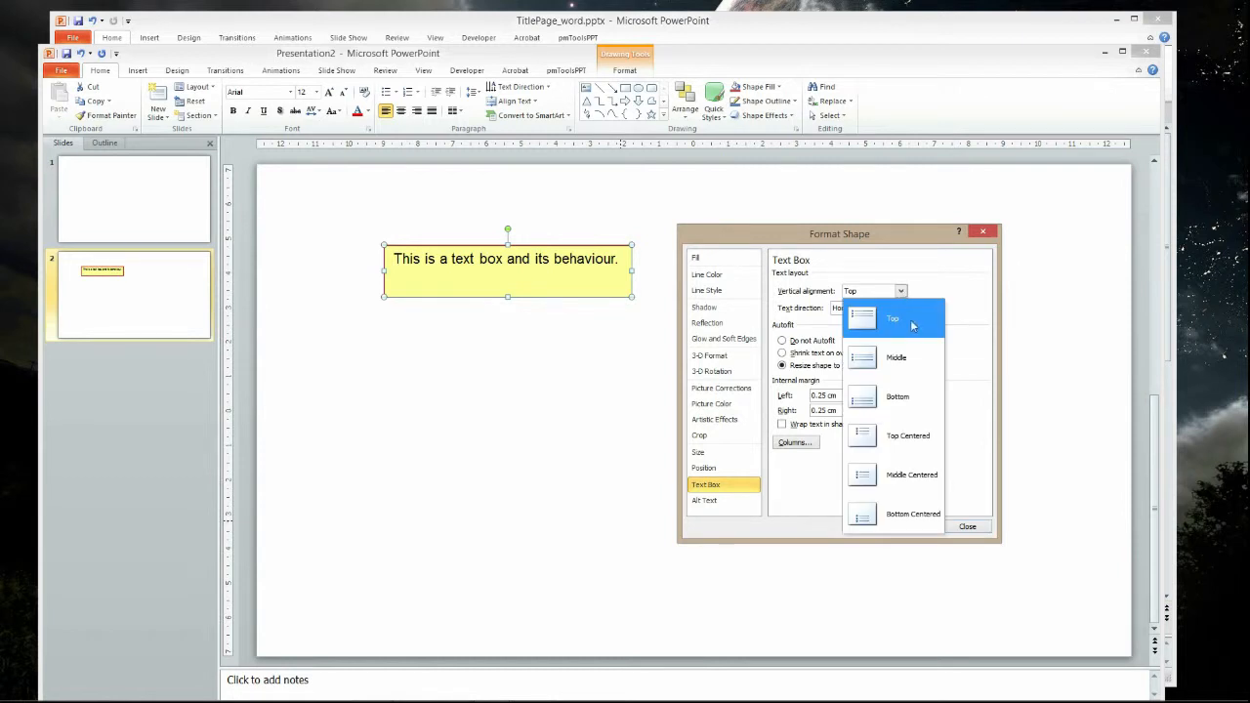
pyautogui.click(898, 356)
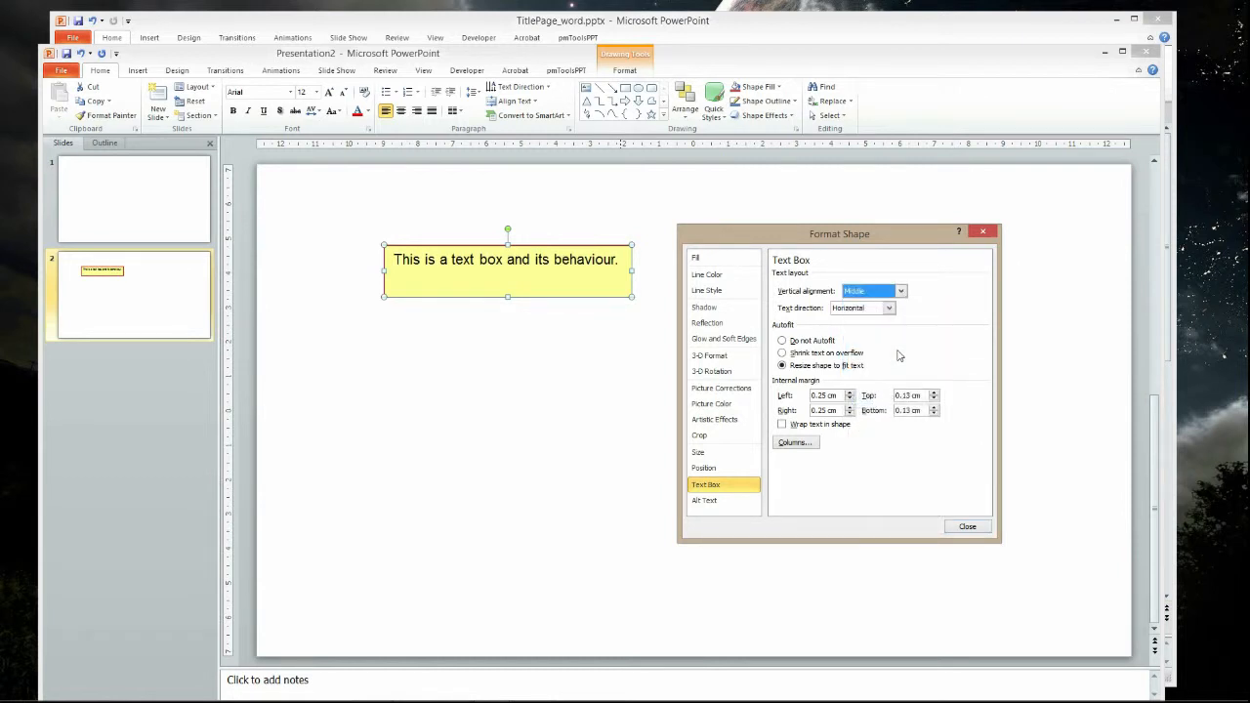
pyautogui.click(902, 292)
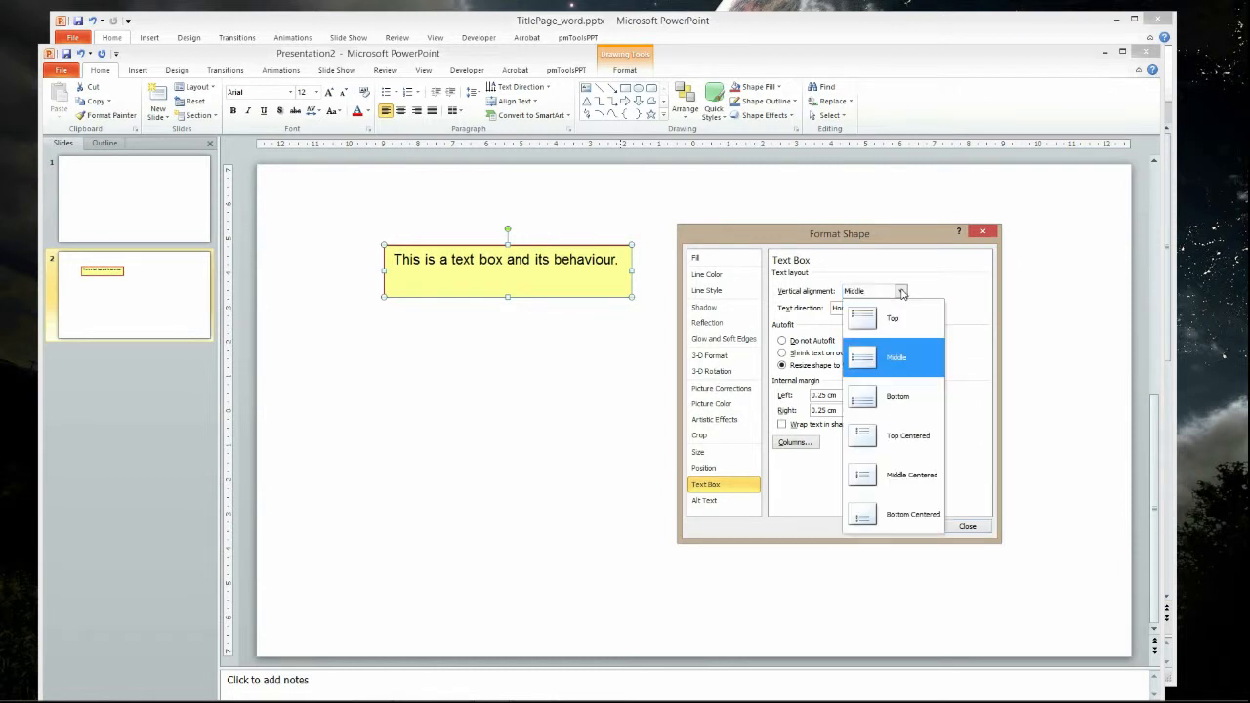
pyautogui.click(900, 389)
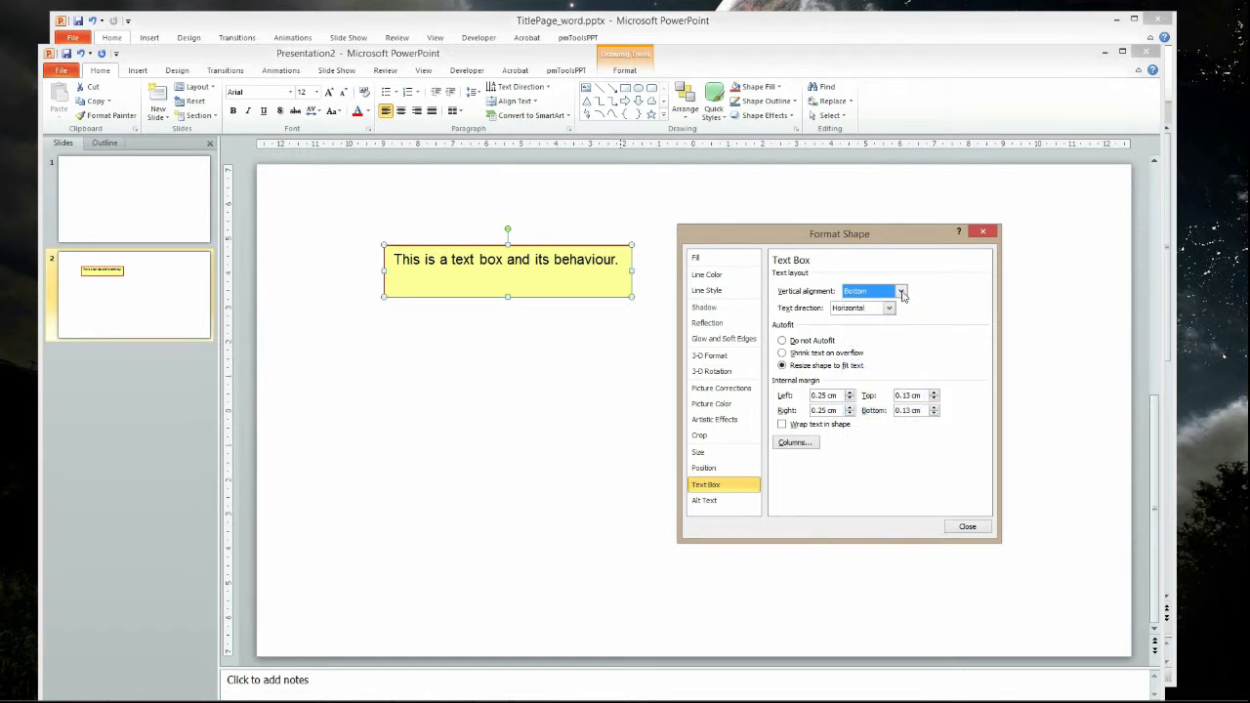
pyautogui.click(969, 526)
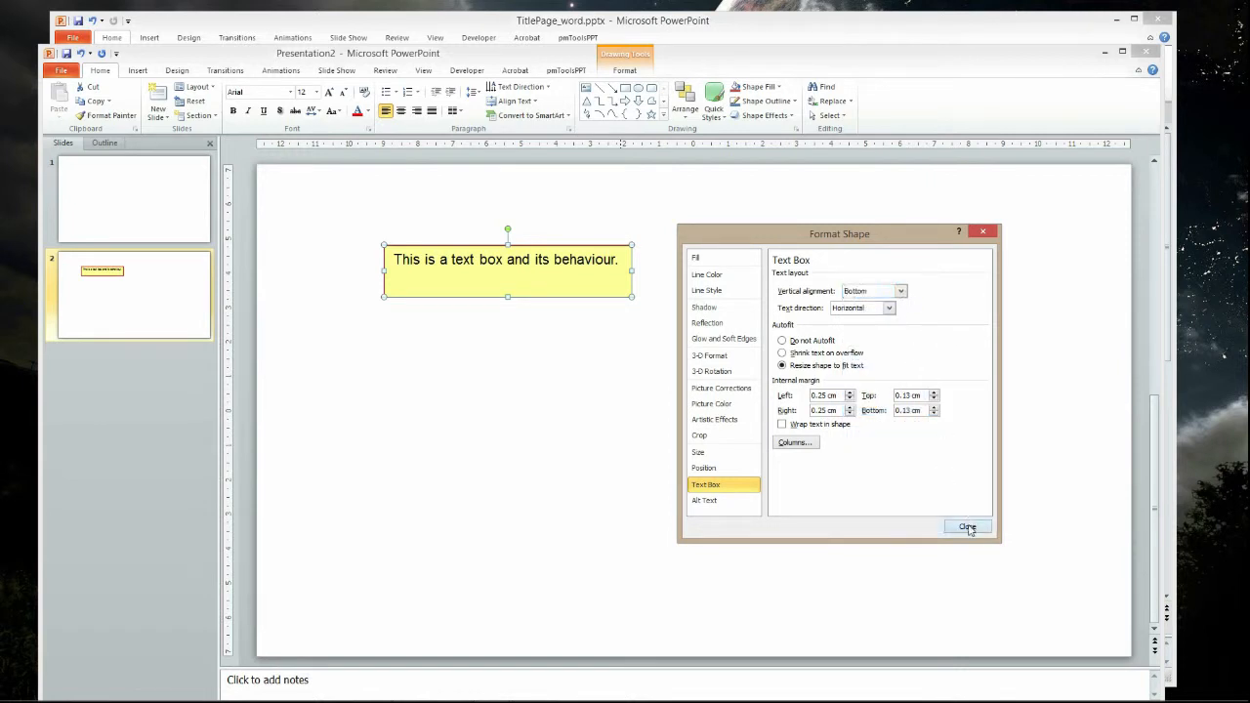
# Try to stretch the text box downward, and reopen its shape formatting at the Text Box settings
pyautogui.moveTo(506, 295); pyautogui.dragTo(496, 405)
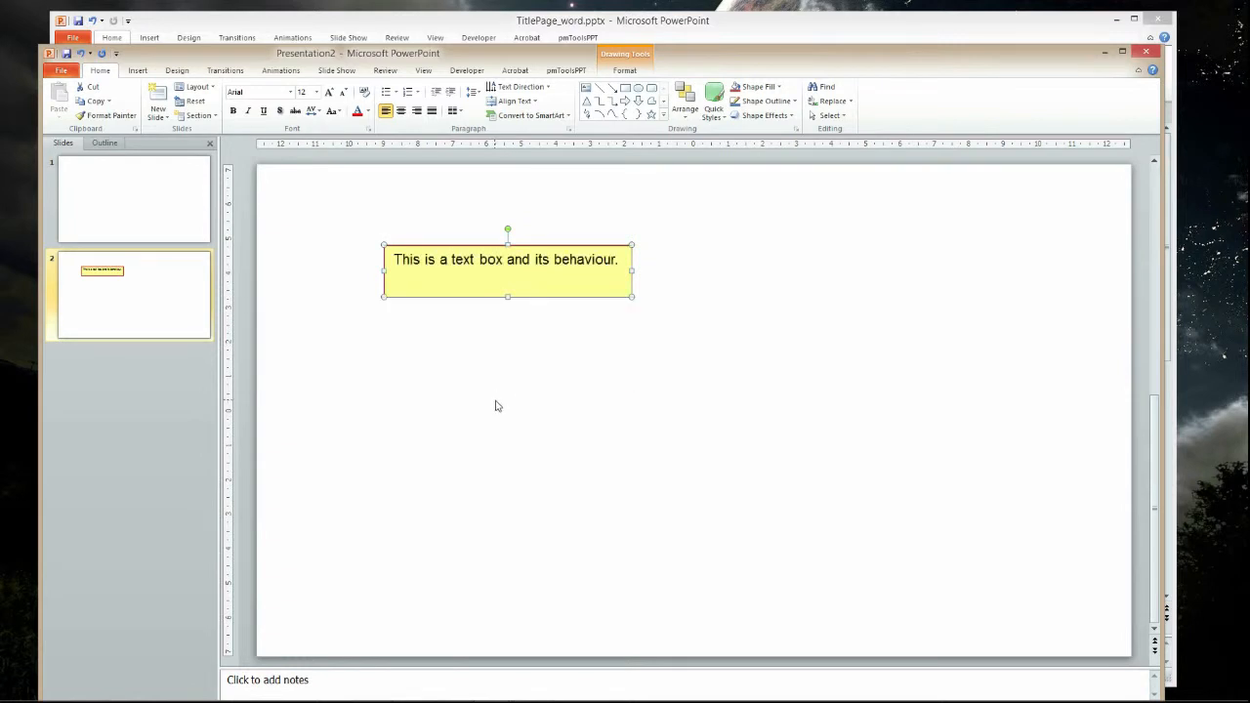
pyautogui.rightClick(548, 250)
pyautogui.rightClick(545, 247)
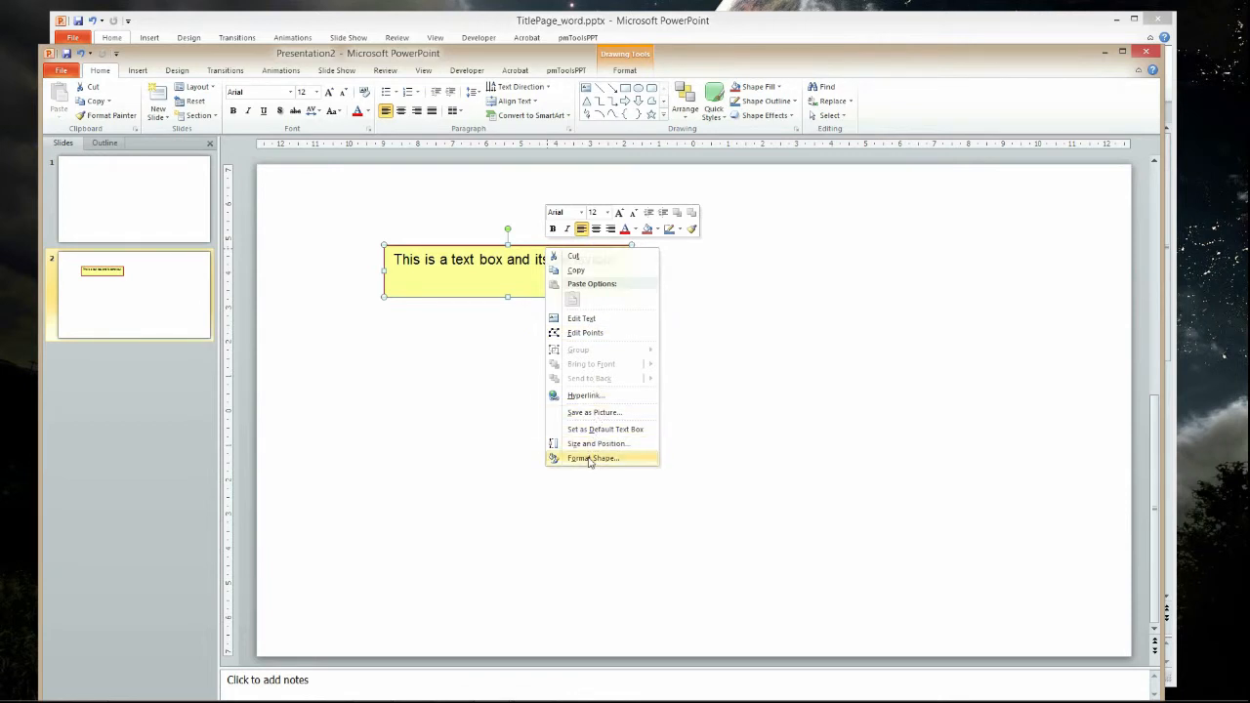
pyautogui.click(590, 459)
pyautogui.click(720, 487)
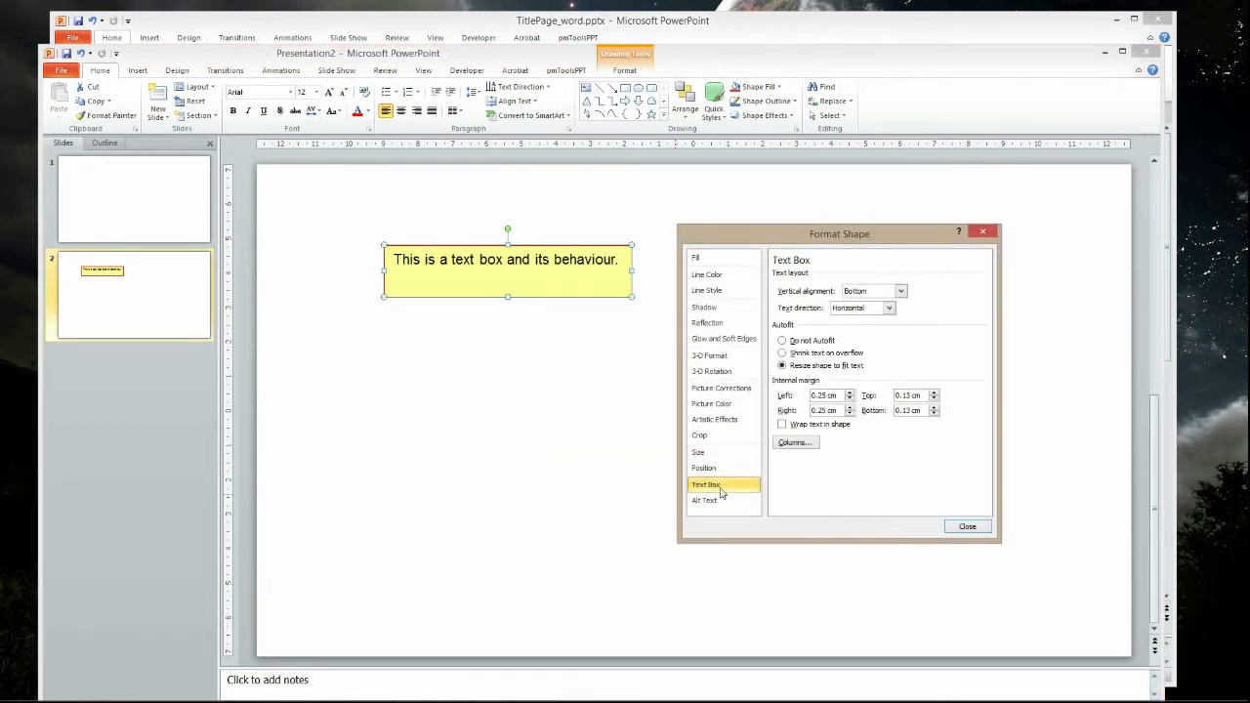